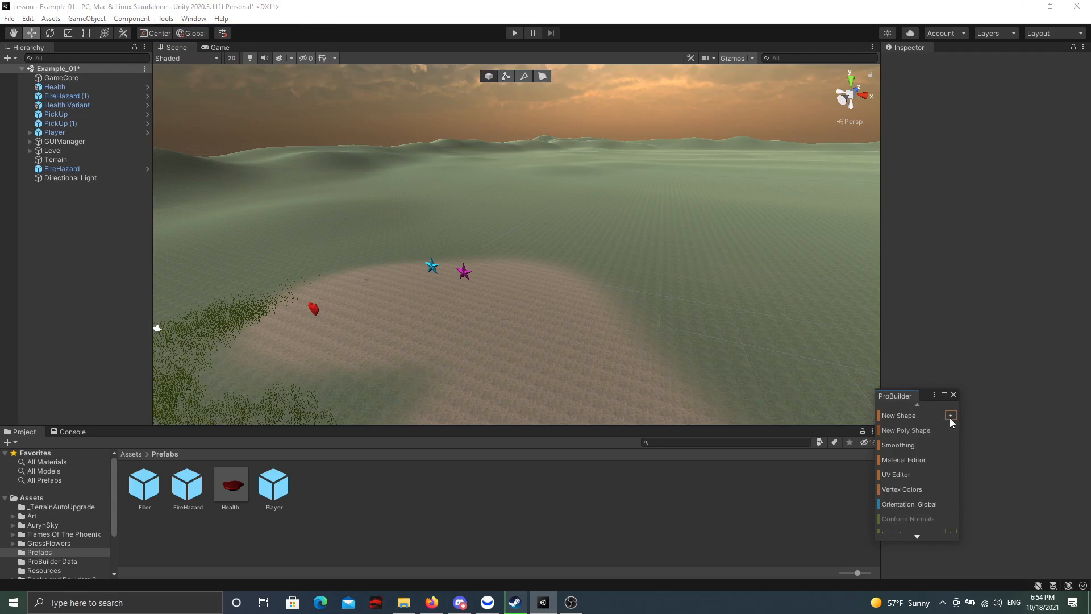
Step: Start a new ProBuilder shape with its settings open and bring the preview cube into close view
{"action": "left_click", "coordinate": [950, 417]}
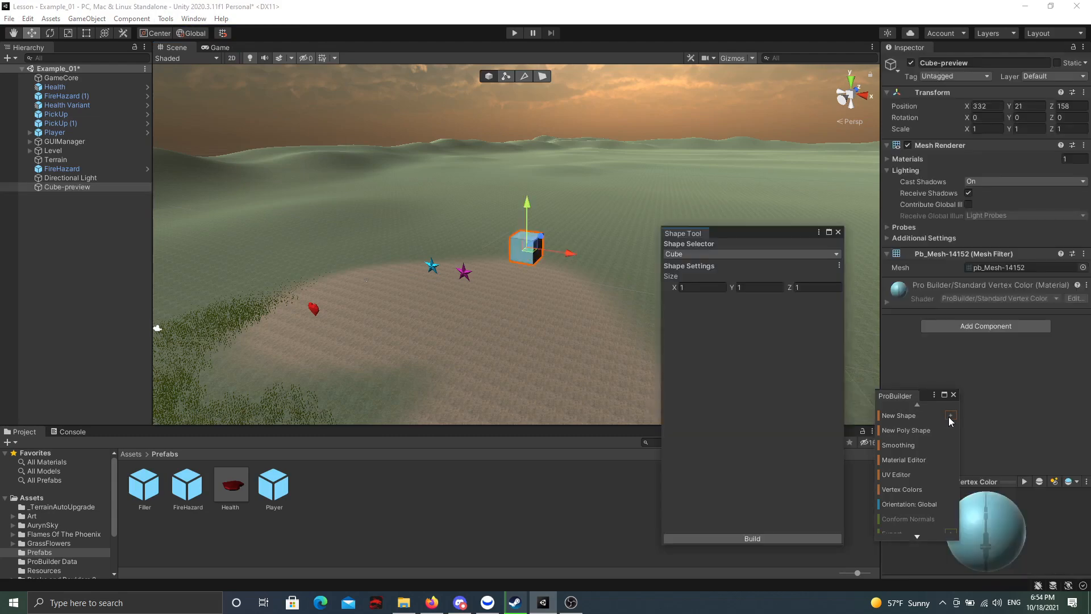
{"action": "mouse_move", "coordinate": [441, 299]}
{"action": "right_mouse_down"}
{"action": "mouse_move", "coordinate": [411, 286]}
{"action": "mouse_move", "coordinate": [451, 295]}
{"action": "mouse_move", "coordinate": [448, 279]}
{"action": "right_mouse_up"}
{"action": "key", "text": "w"}
{"action": "key", "text": "s"}
{"action": "key", "text": "a"}
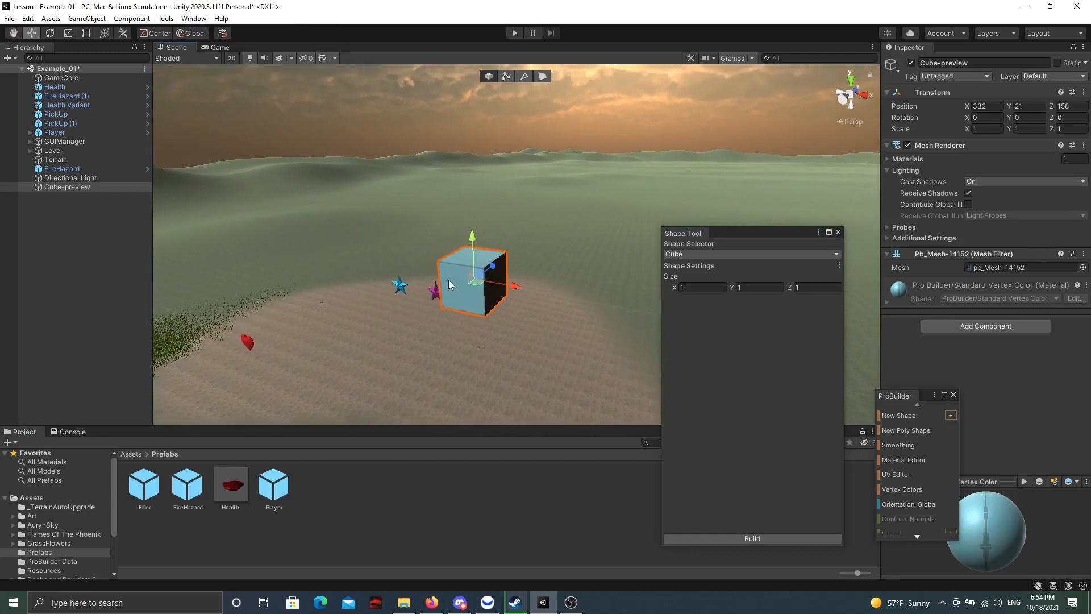
Step: Preview the Stair shape and set its curvature to 0 for a straight staircase
{"action": "left_click", "coordinate": [693, 254]}
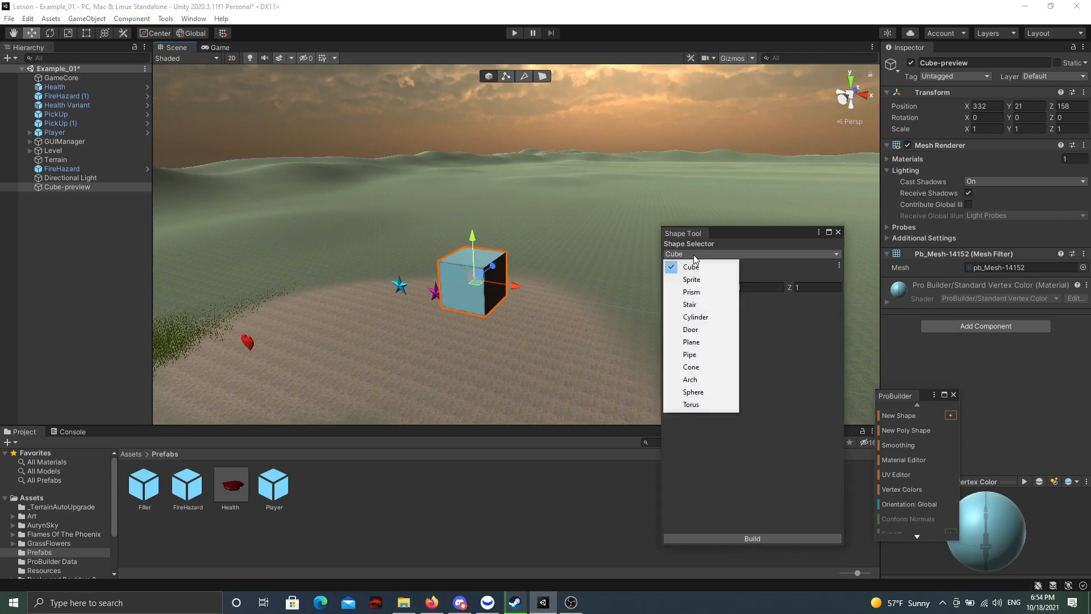
{"action": "left_click", "coordinate": [689, 304]}
{"action": "right_click_drag", "start_coordinate": [554, 287], "coordinate": [484, 277]}
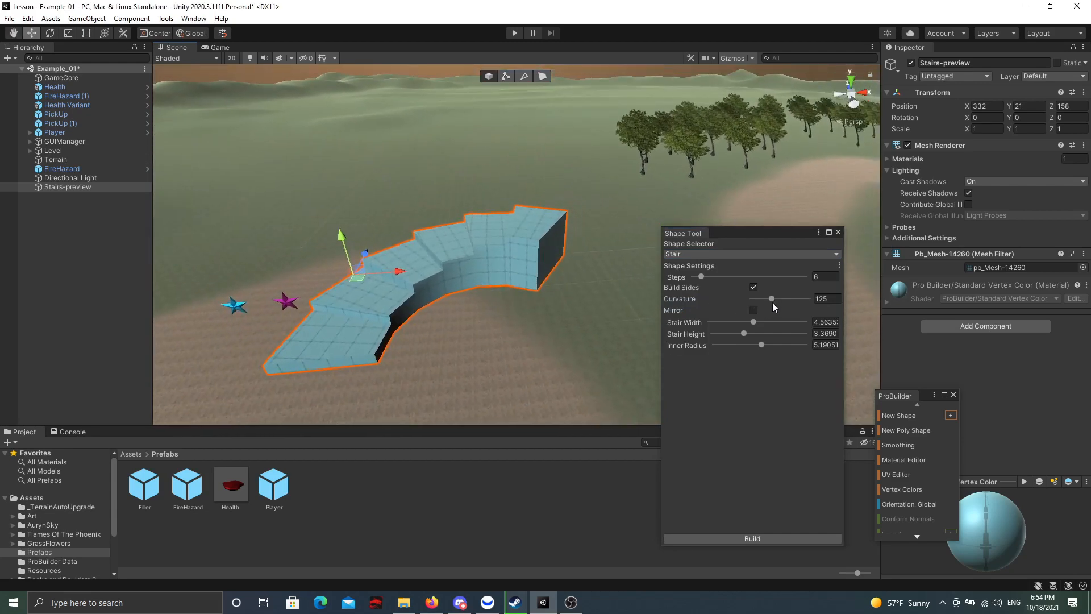
{"action": "left_click_drag", "start_coordinate": [771, 299], "coordinate": [739, 305]}
{"action": "right_click_drag", "start_coordinate": [383, 265], "coordinate": [176, 325]}
{"action": "mouse_move", "coordinate": [742, 309]}
{"action": "left_mouse_down"}
{"action": "mouse_move", "coordinate": [727, 317]}
{"action": "mouse_move", "coordinate": [748, 320]}
{"action": "mouse_move", "coordinate": [733, 326]}
{"action": "mouse_move", "coordinate": [802, 334]}
{"action": "mouse_move", "coordinate": [752, 349]}
{"action": "mouse_move", "coordinate": [755, 325]}
{"action": "left_mouse_up"}
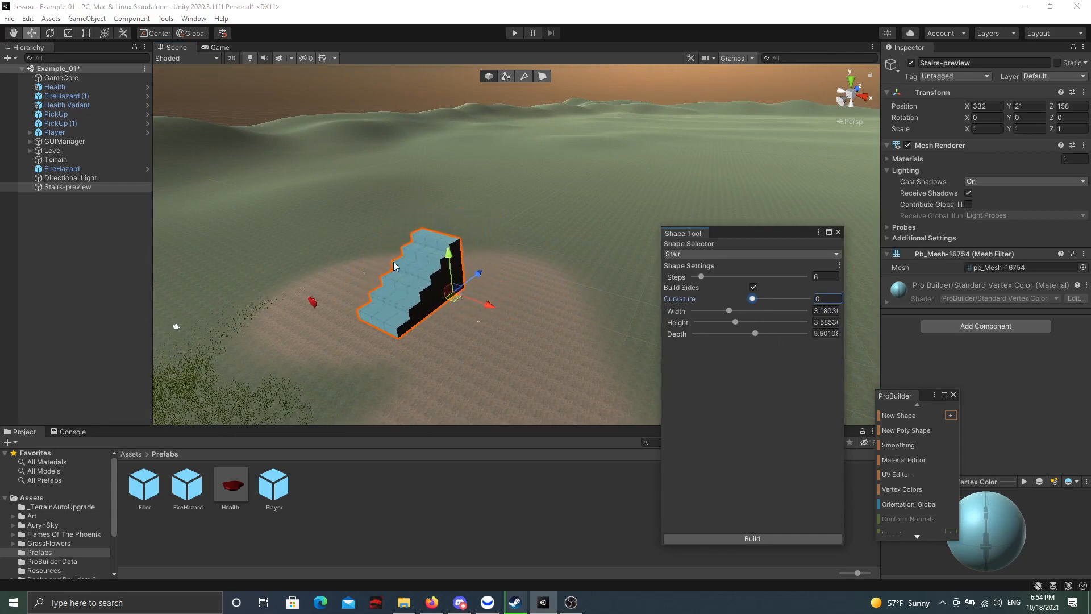
{"action": "right_click_drag", "start_coordinate": [393, 262], "coordinate": [337, 259]}
{"action": "key", "text": "w"}
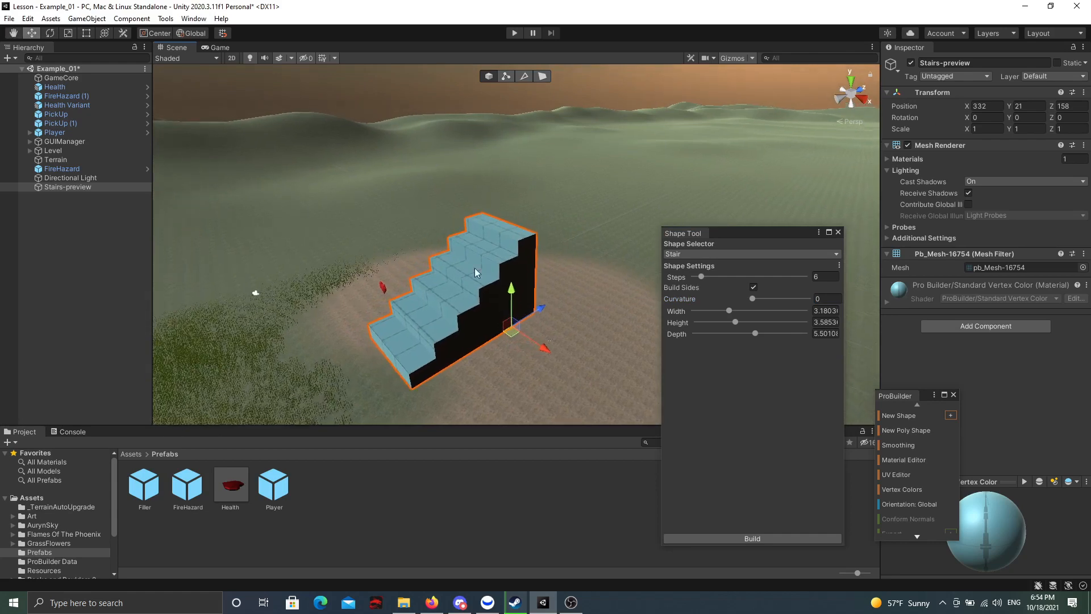
Step: Change the previewed shape to Cylinder
{"action": "left_click", "coordinate": [754, 254]}
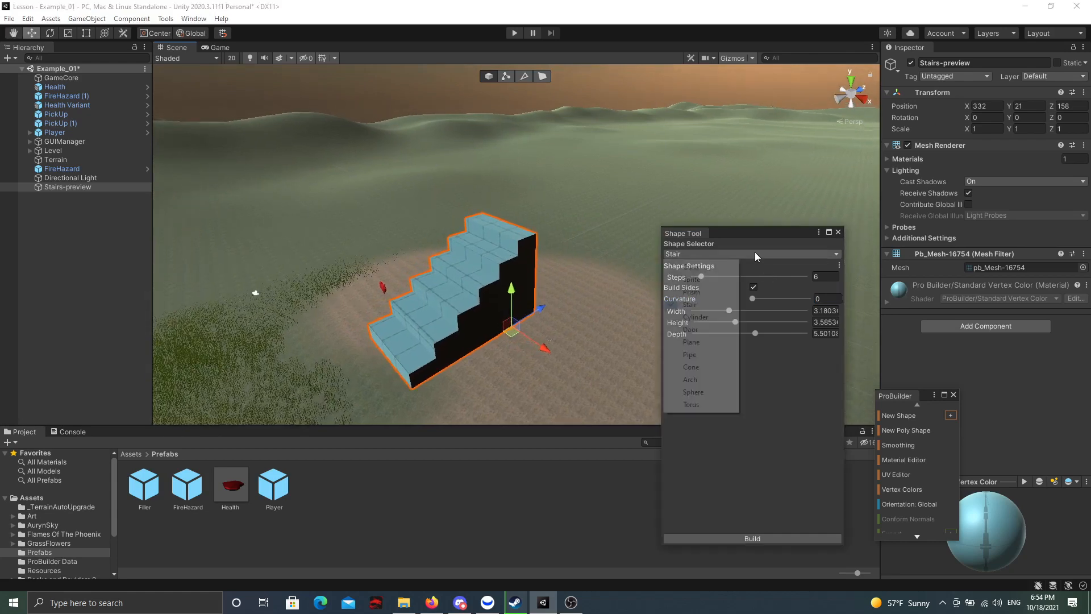
{"action": "left_click", "coordinate": [697, 316]}
{"action": "right_click_drag", "start_coordinate": [346, 265], "coordinate": [313, 269]}
Step: Set the cylinder's radius to 4 and its number of sides to 32
{"action": "left_click", "coordinate": [777, 276]}
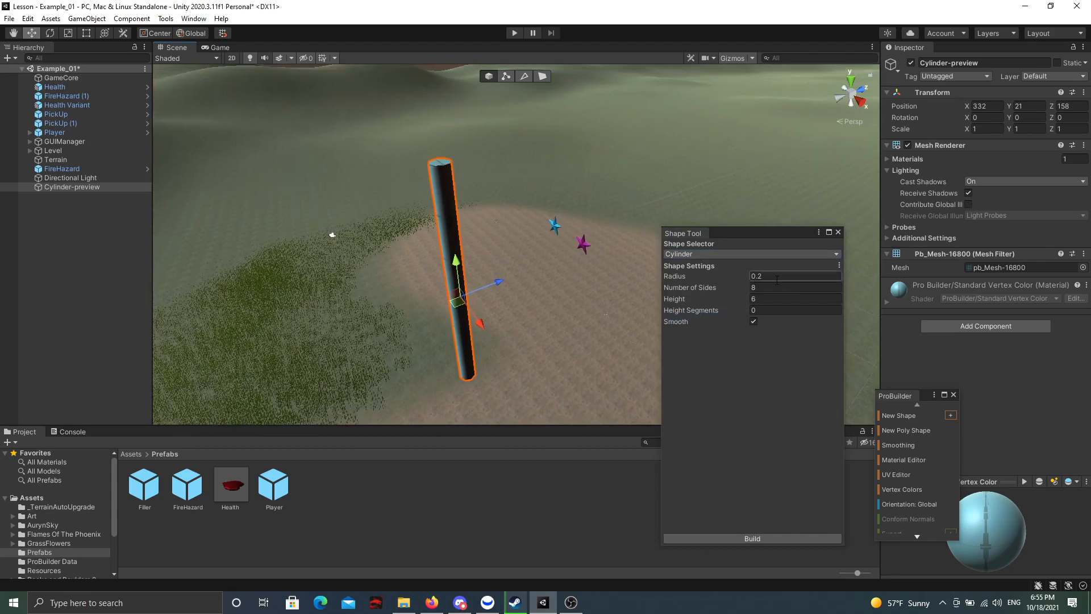
{"action": "type", "text": "4"}
{"action": "right_click_drag", "start_coordinate": [409, 253], "coordinate": [489, 296]}
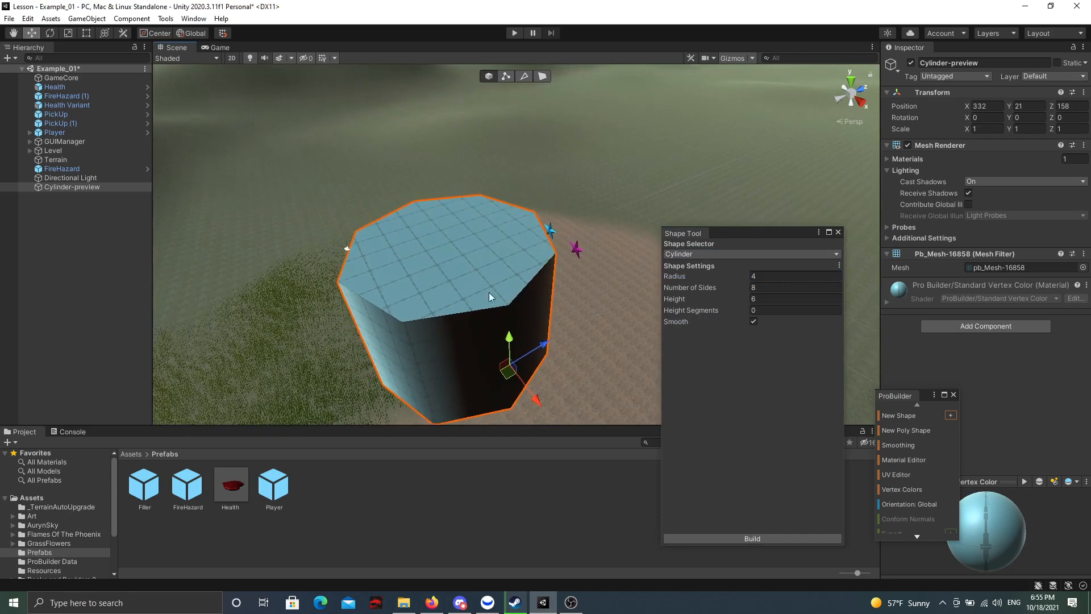
{"action": "left_click", "coordinate": [770, 289]}
{"action": "type", "text": "32"}
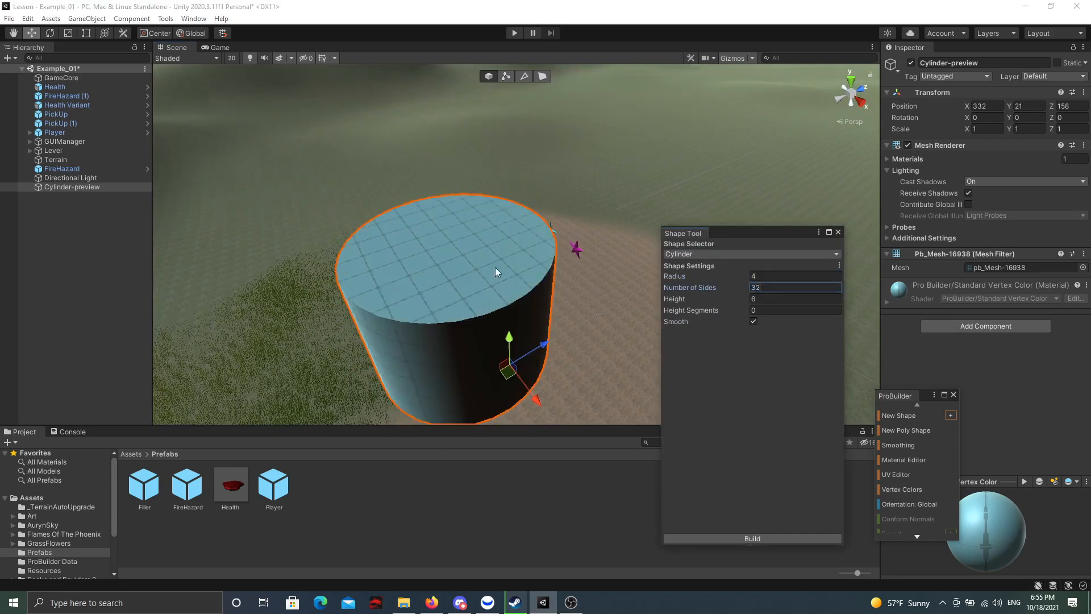
{"action": "right_click_drag", "start_coordinate": [495, 267], "coordinate": [433, 231]}
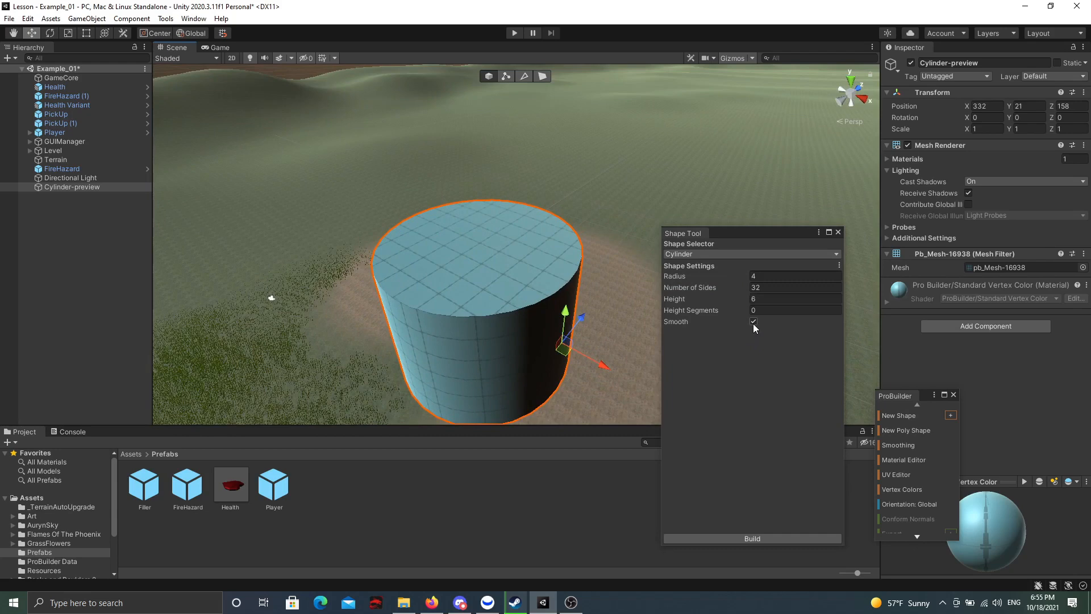
Step: Toggle the cylinder's Smooth option to compare the shading, leaving it disabled
{"action": "left_click", "coordinate": [754, 321]}
{"action": "right_click_drag", "start_coordinate": [458, 316], "coordinate": [420, 270]}
{"action": "left_click", "coordinate": [754, 321]}
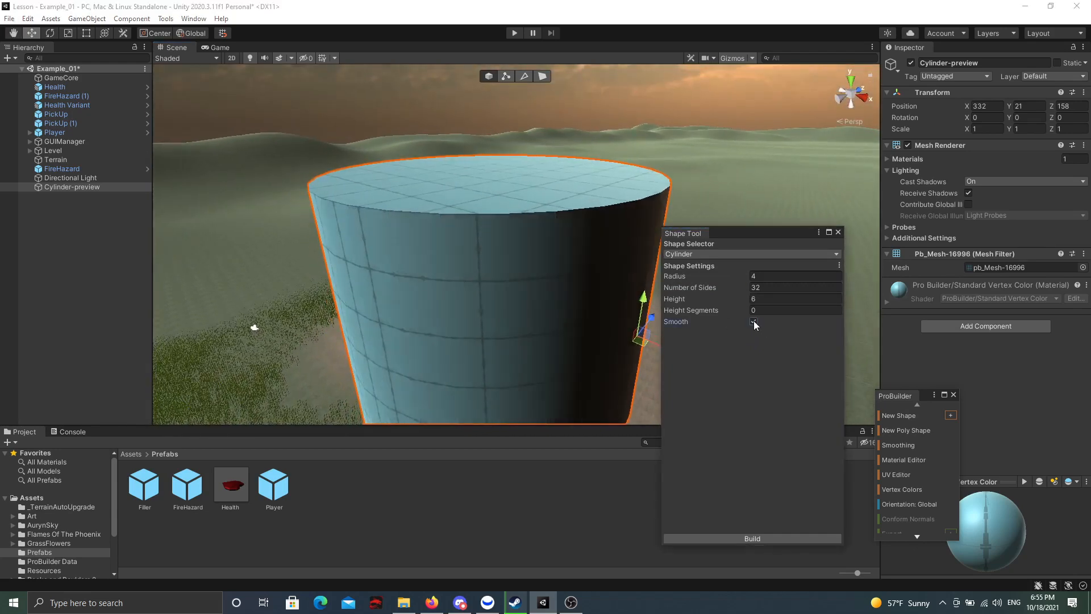
{"action": "left_click", "coordinate": [754, 321]}
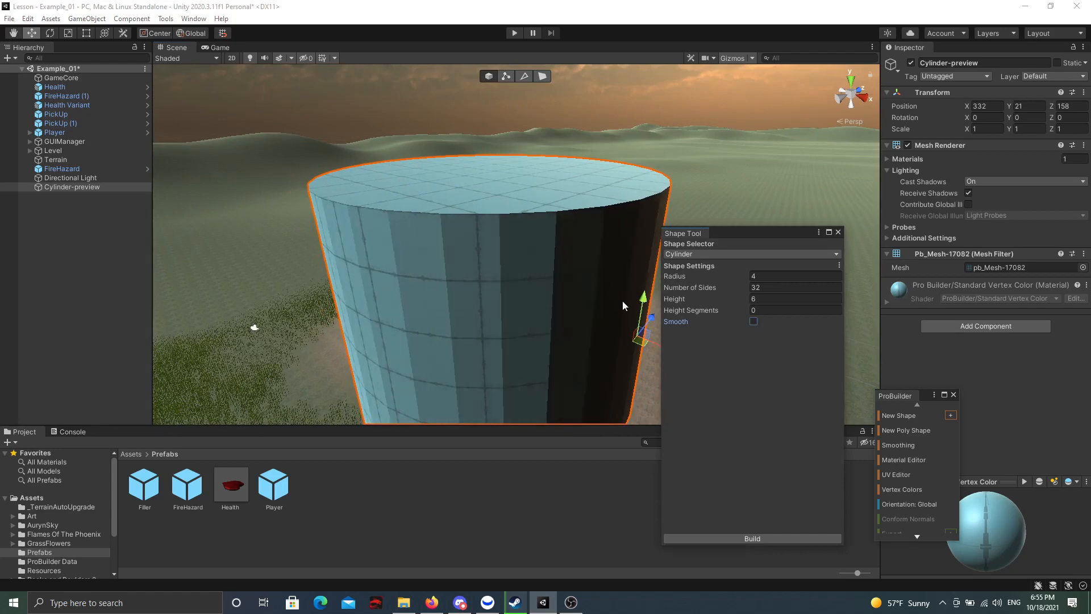
{"action": "right_click_drag", "start_coordinate": [437, 301], "coordinate": [372, 320]}
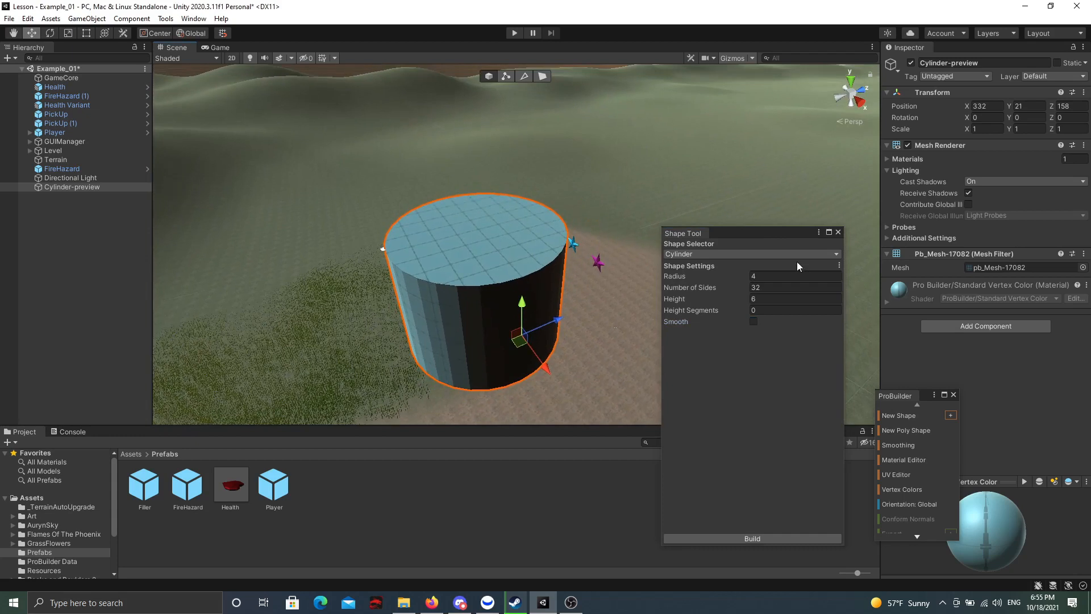
Step: Build the cylinder with radius 0.2, 8 sides and Smooth enabled, and close the shape settings
{"action": "left_click", "coordinate": [789, 275]}
{"action": "type", "text": "0.2"}
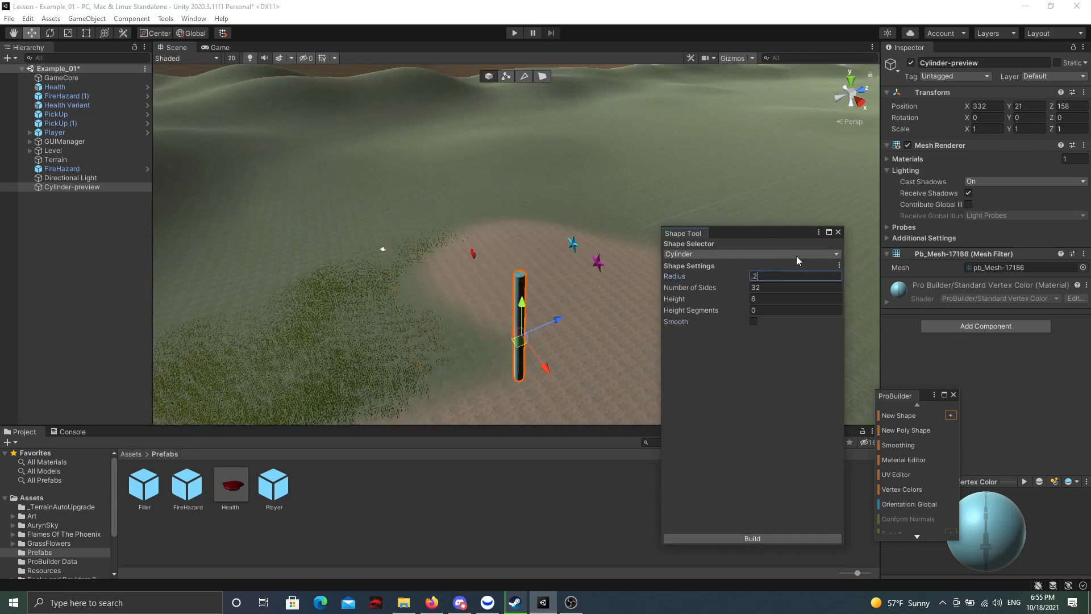
{"action": "left_click", "coordinate": [772, 286]}
{"action": "type", "text": "8"}
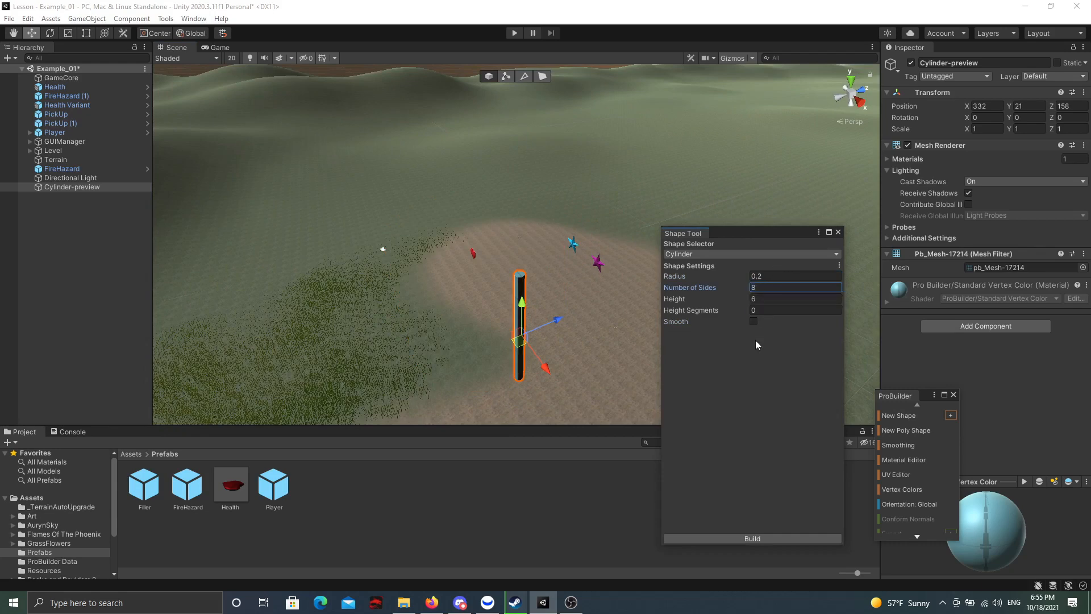
{"action": "left_click", "coordinate": [754, 322]}
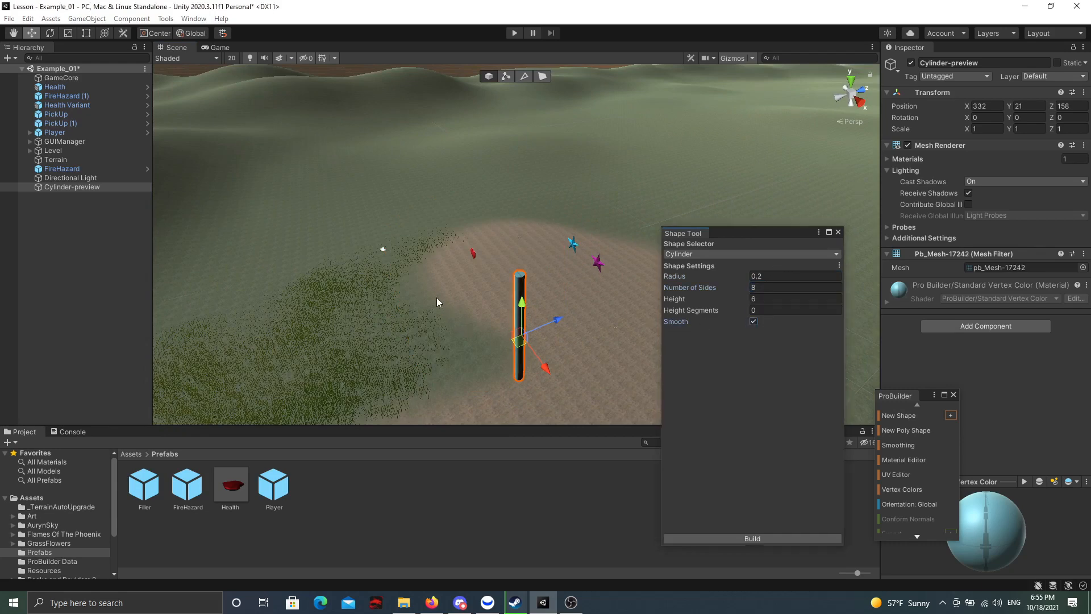
{"action": "left_click", "coordinate": [706, 540]}
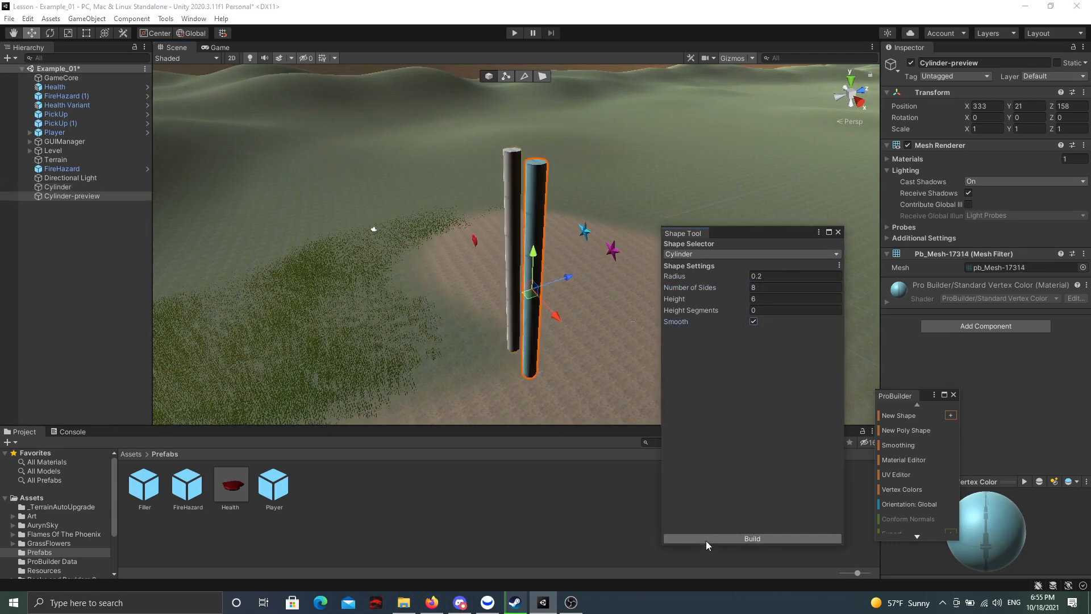
{"action": "left_click", "coordinate": [838, 232]}
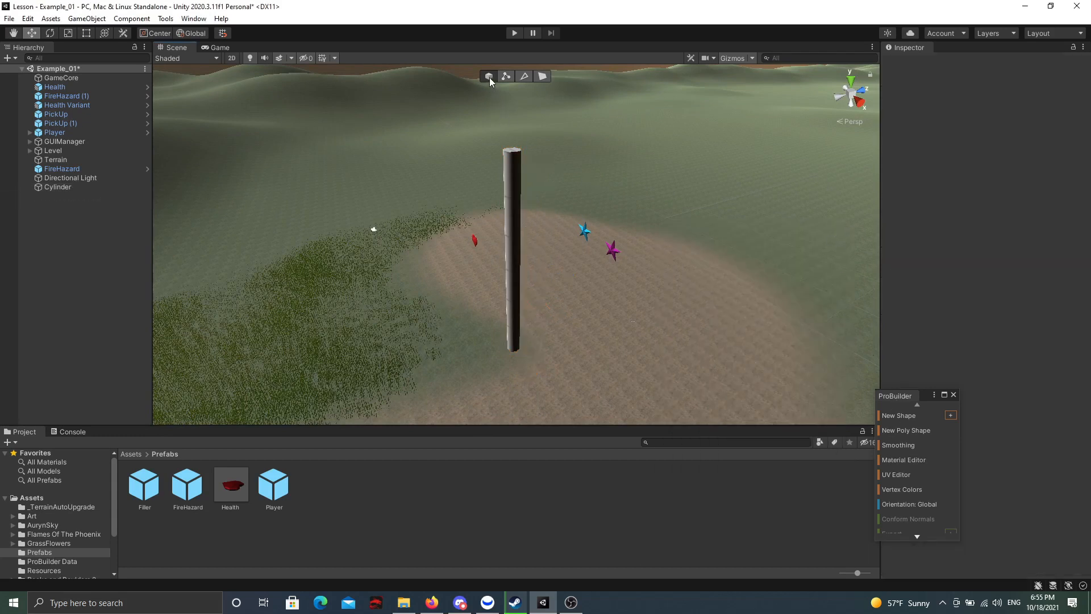
Step: Apply the Wood 1 material from the default material palette to the cylinder
{"action": "left_click", "coordinate": [514, 172]}
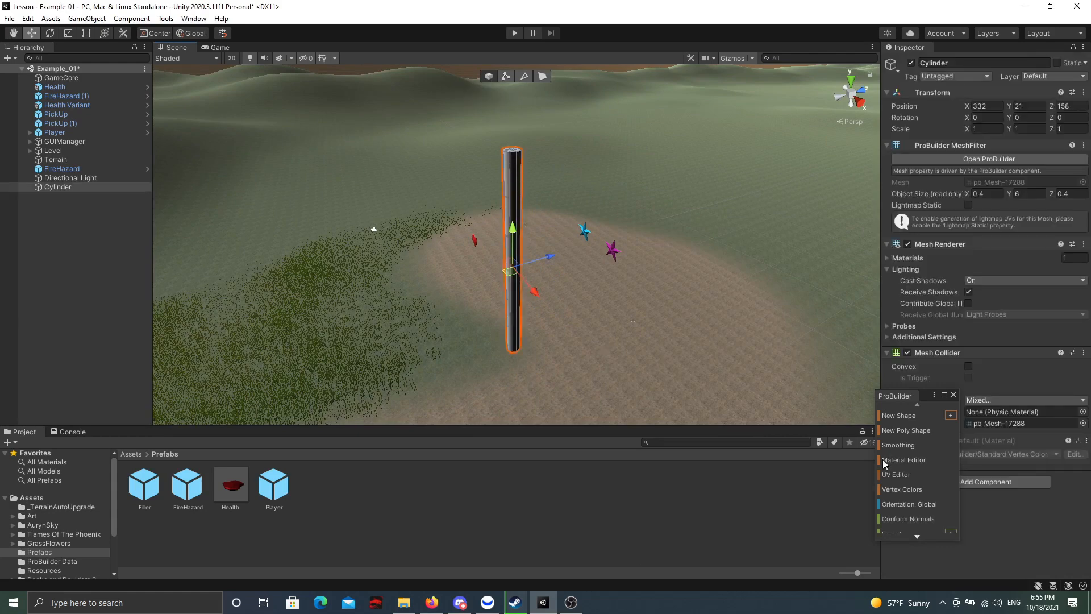
{"action": "left_click", "coordinate": [903, 460]}
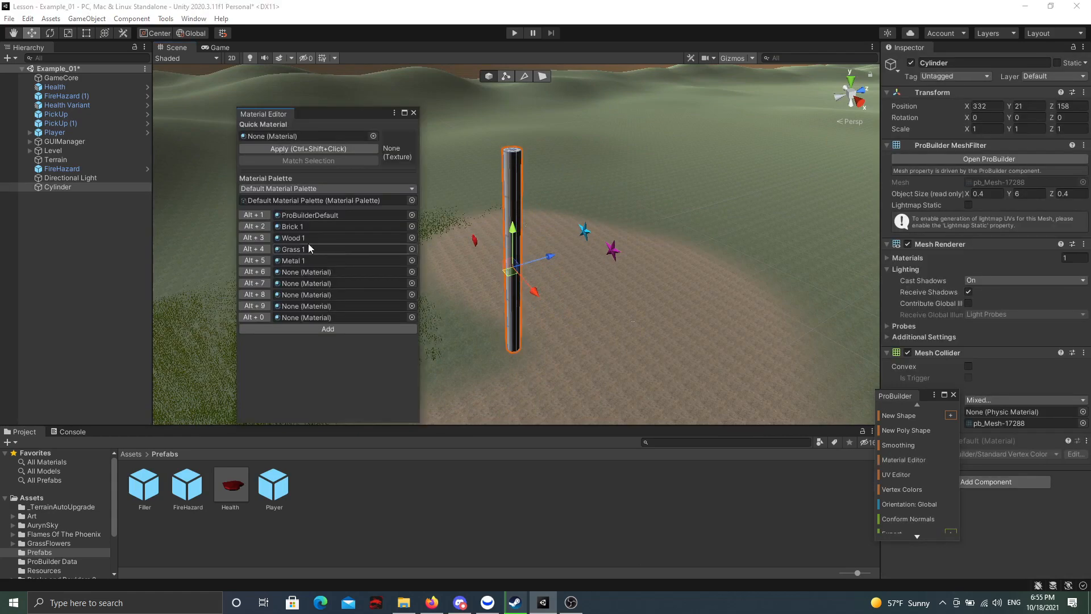
{"action": "left_click", "coordinate": [252, 241]}
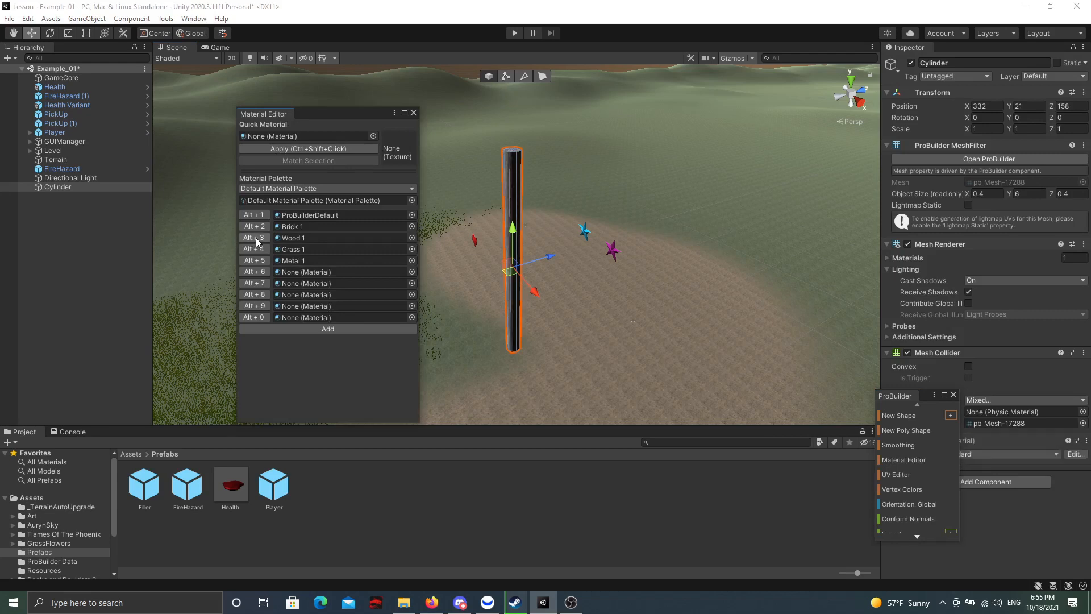
{"action": "left_click", "coordinate": [413, 113]}
{"action": "left_click_drag", "start_coordinate": [431, 147], "coordinate": [653, 180], "text": "alt"}
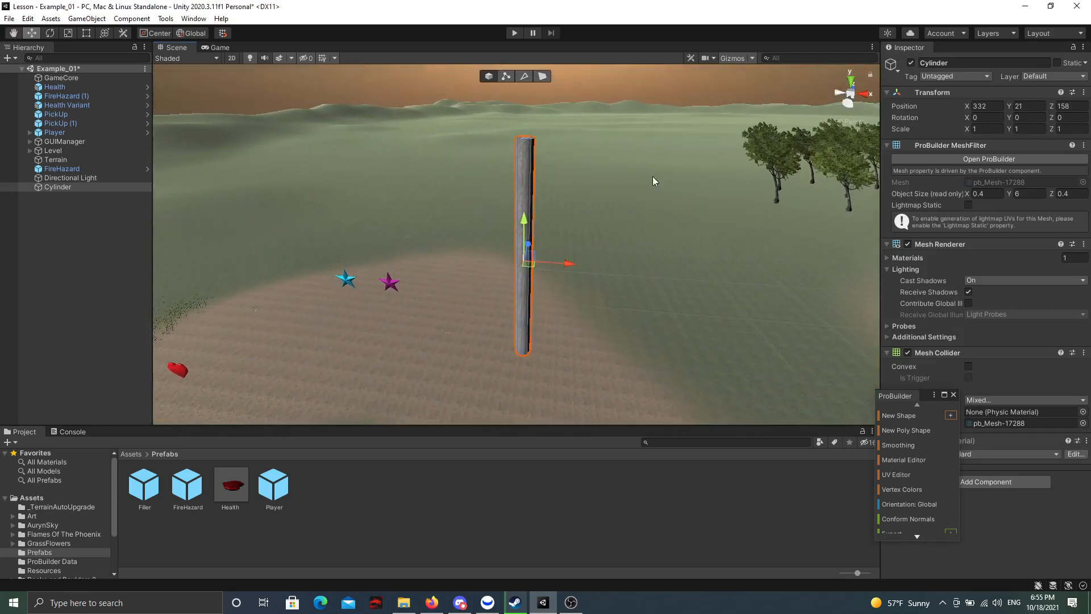
Step: Create an empty object named Fence and make the cylinder its child
{"action": "left_click", "coordinate": [81, 19]}
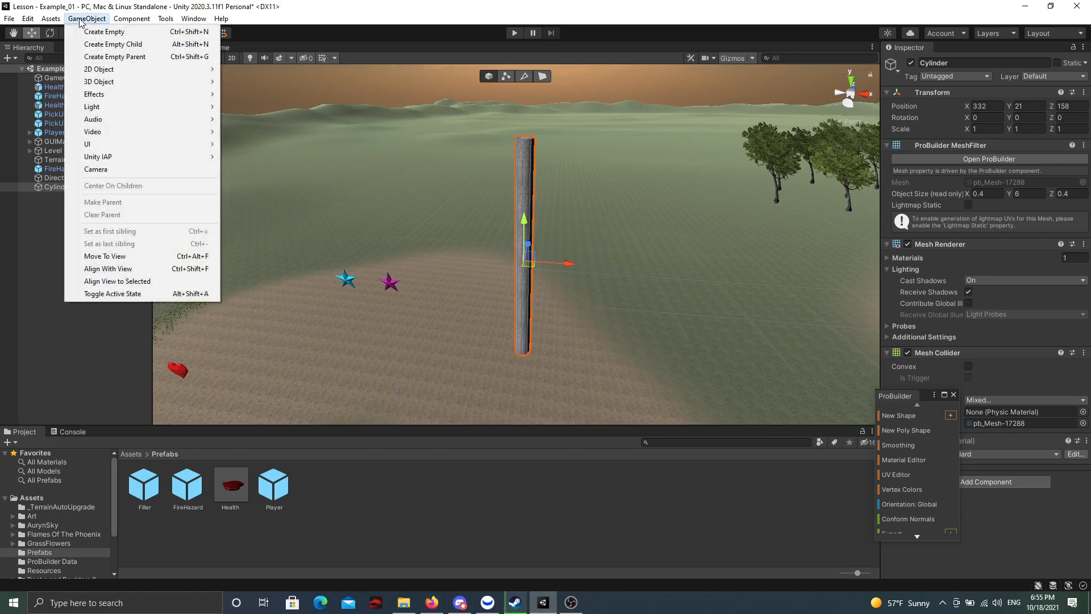
{"action": "left_click", "coordinate": [102, 32]}
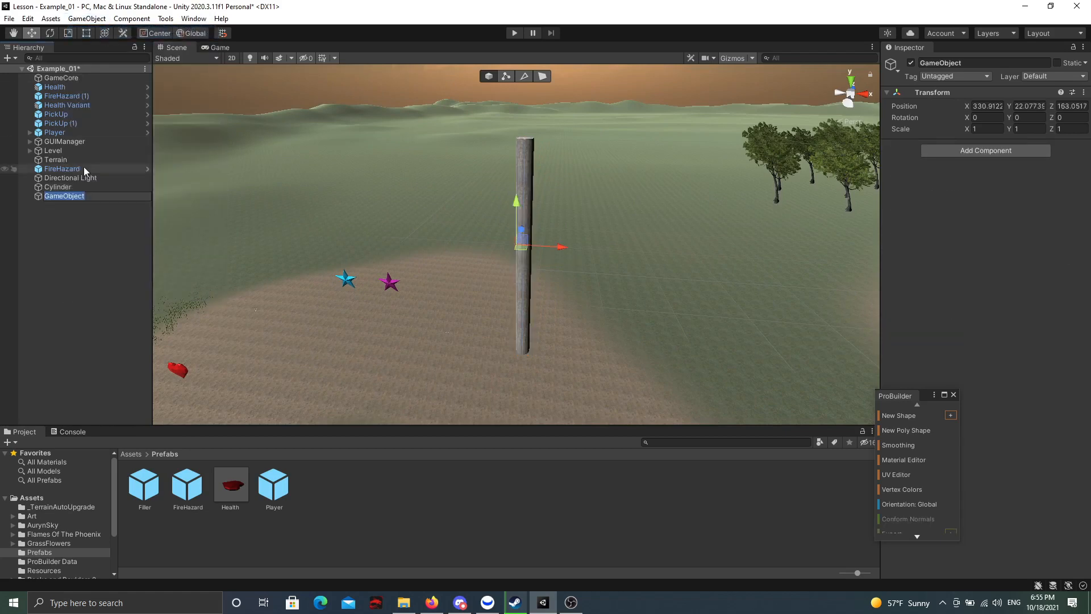
{"action": "type", "text": "Fence"}
{"action": "key", "text": "Return"}
{"action": "left_click_drag", "start_coordinate": [57, 190], "coordinate": [54, 196]}
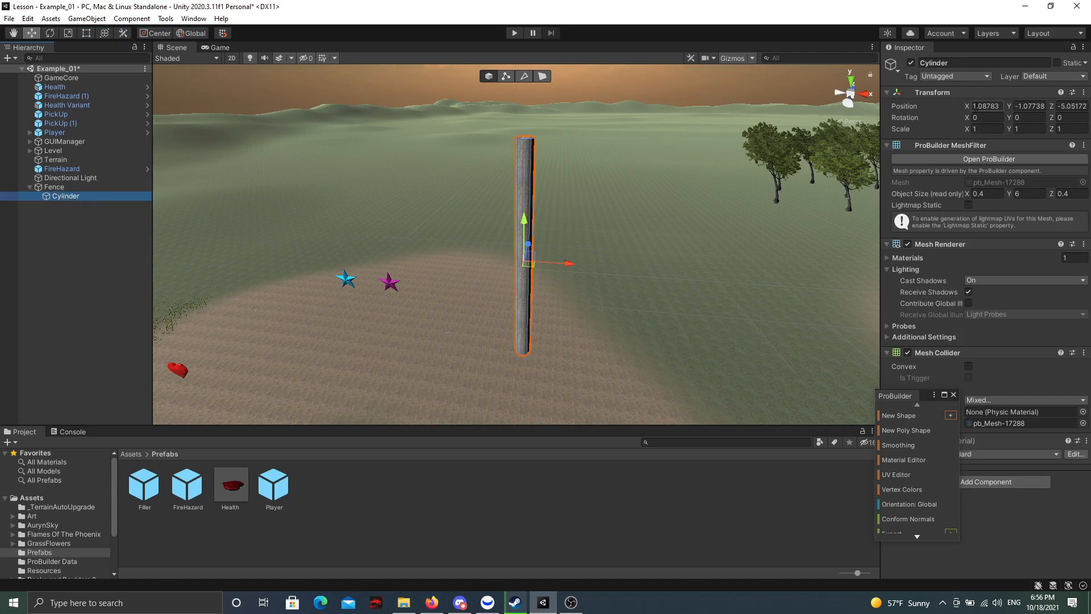
Step: Set the cylinder's X, Y and Z position to 0 so it sits at the Fence object's origin
{"action": "left_click", "coordinate": [983, 106]}
{"action": "type", "text": "0"}
{"action": "left_click", "coordinate": [1027, 105]}
{"action": "type", "text": "0"}
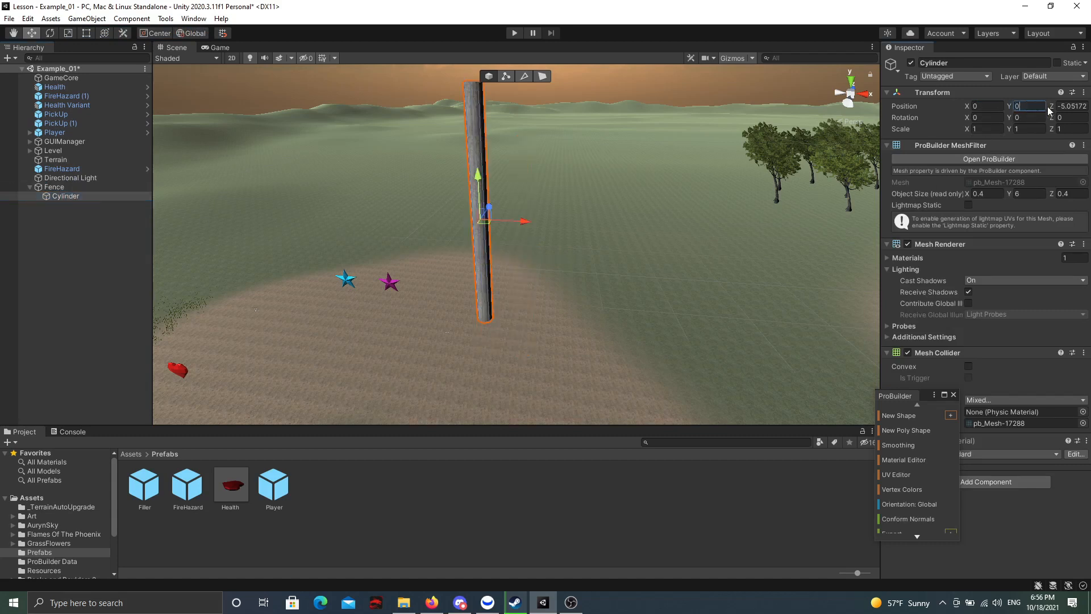
{"action": "left_click", "coordinate": [1059, 105]}
{"action": "type", "text": "0"}
{"action": "right_click_drag", "start_coordinate": [335, 218], "coordinate": [367, 170]}
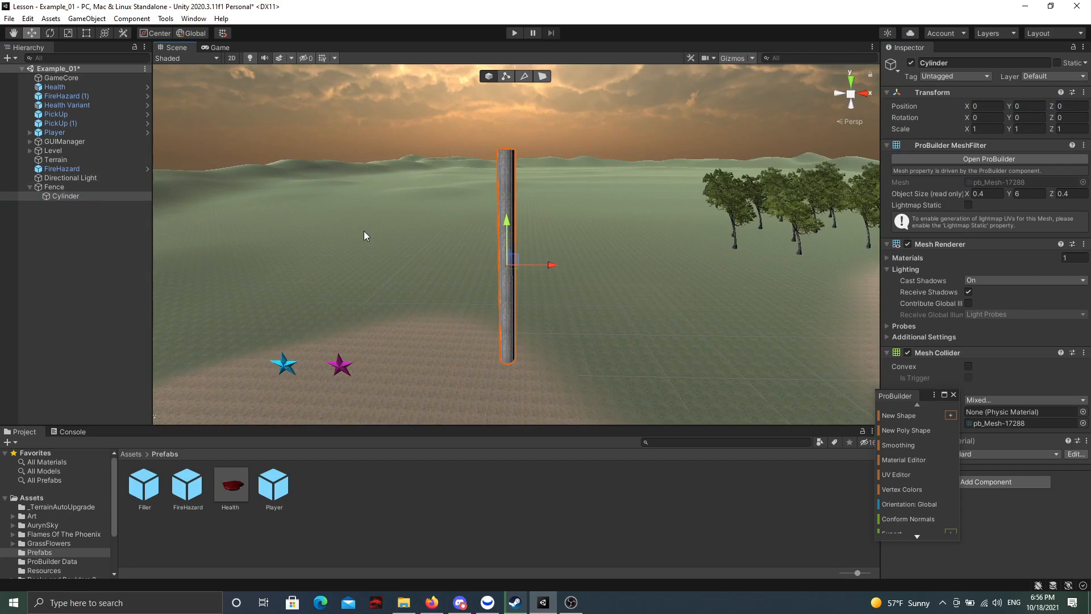
Step: Duplicate the post and move the copy along the X axis to about -5.12
{"action": "key", "text": "ctrl+d"}
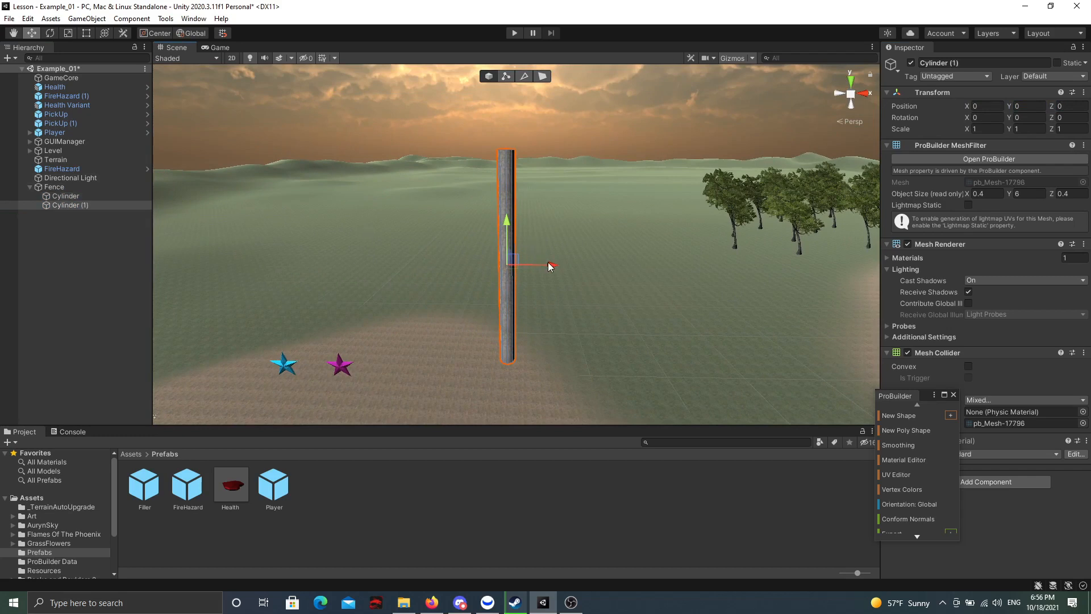
{"action": "left_click_drag", "start_coordinate": [547, 263], "coordinate": [362, 288]}
{"action": "right_click_drag", "start_coordinate": [398, 267], "coordinate": [399, 265]}
{"action": "key", "text": "a"}
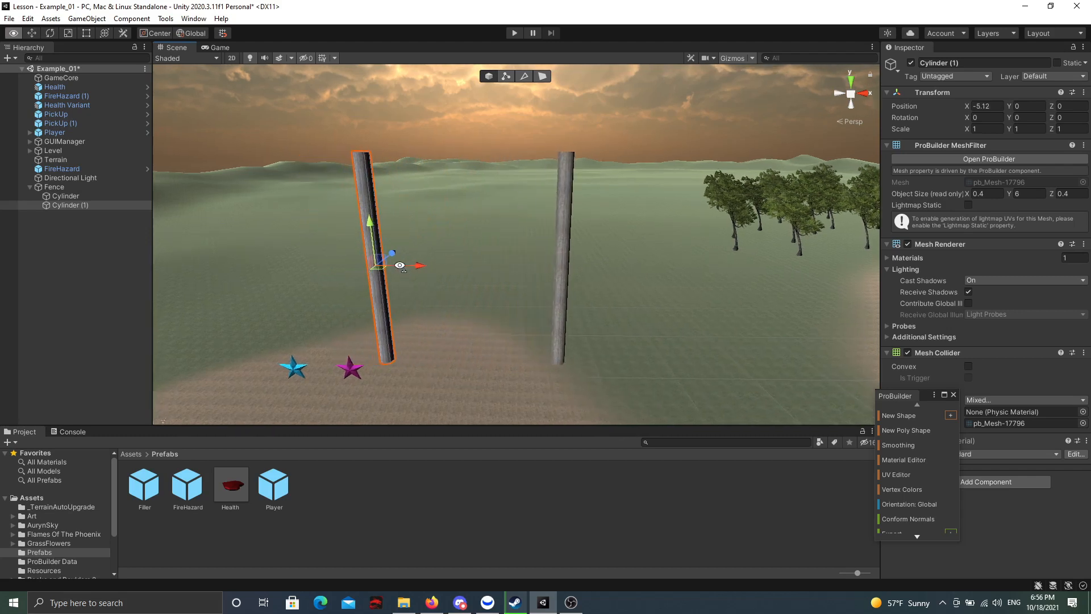
Step: Duplicate the second post, rotate the copy 90 degrees on Z, and place it across both posts at about X 0.19, Y 3.47
{"action": "key", "text": "ctrl+d"}
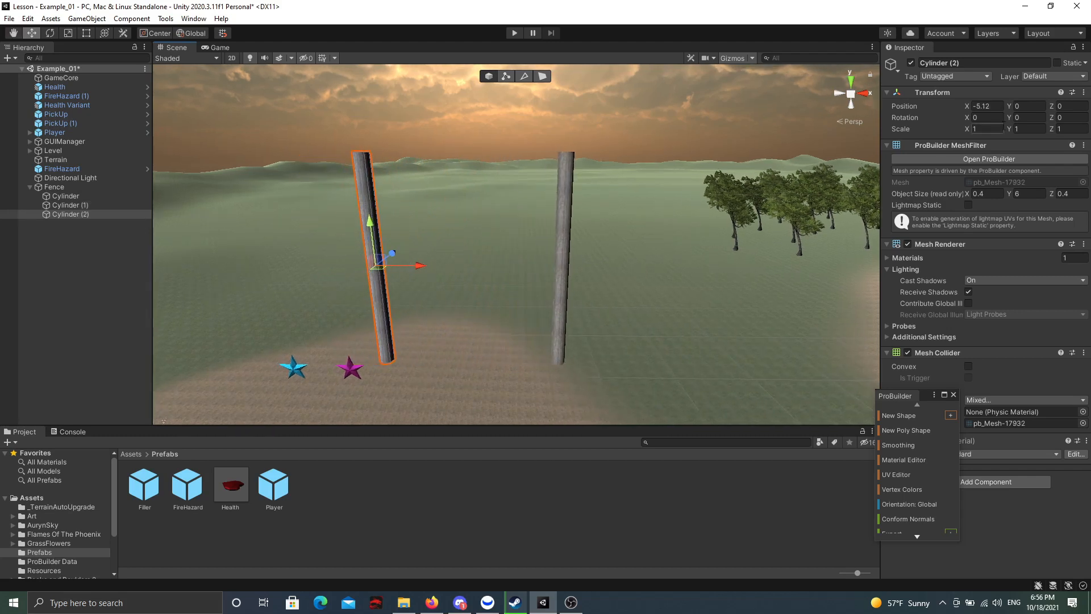
{"action": "left_click", "coordinate": [1061, 118]}
{"action": "type", "text": "90"}
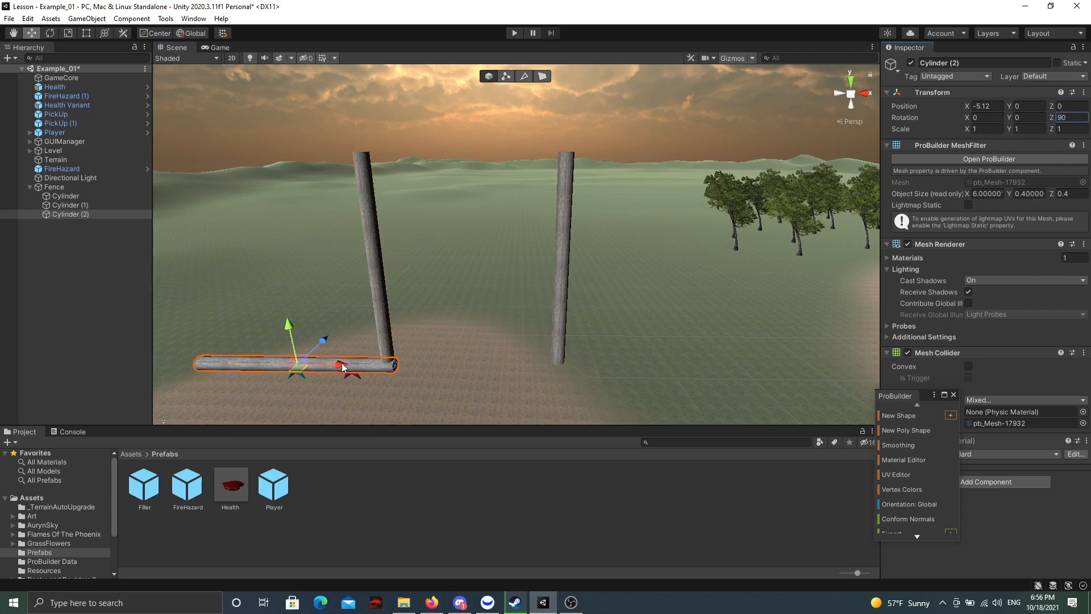
{"action": "left_click_drag", "start_coordinate": [343, 367], "coordinate": [475, 214]}
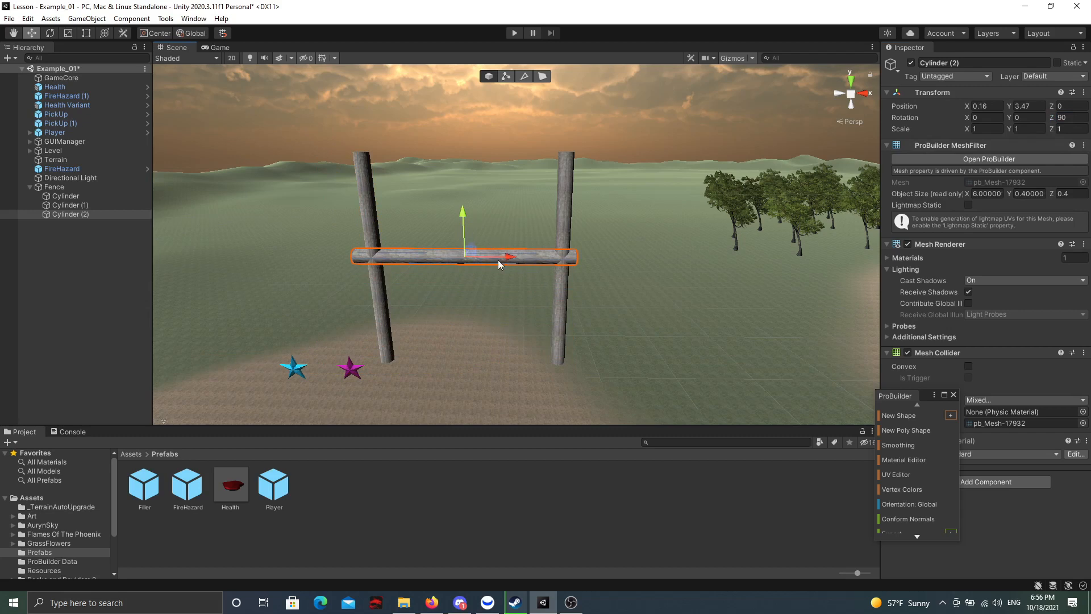
{"action": "key", "text": "a"}
{"action": "right_click_drag", "start_coordinate": [464, 249], "coordinate": [477, 251]}
{"action": "left_click_drag", "start_coordinate": [524, 257], "coordinate": [528, 256]}
Step: Duplicate the horizontal rail and raise the copy to about Y 5.57, near the tops of the posts
{"action": "key", "text": "ctrl+d"}
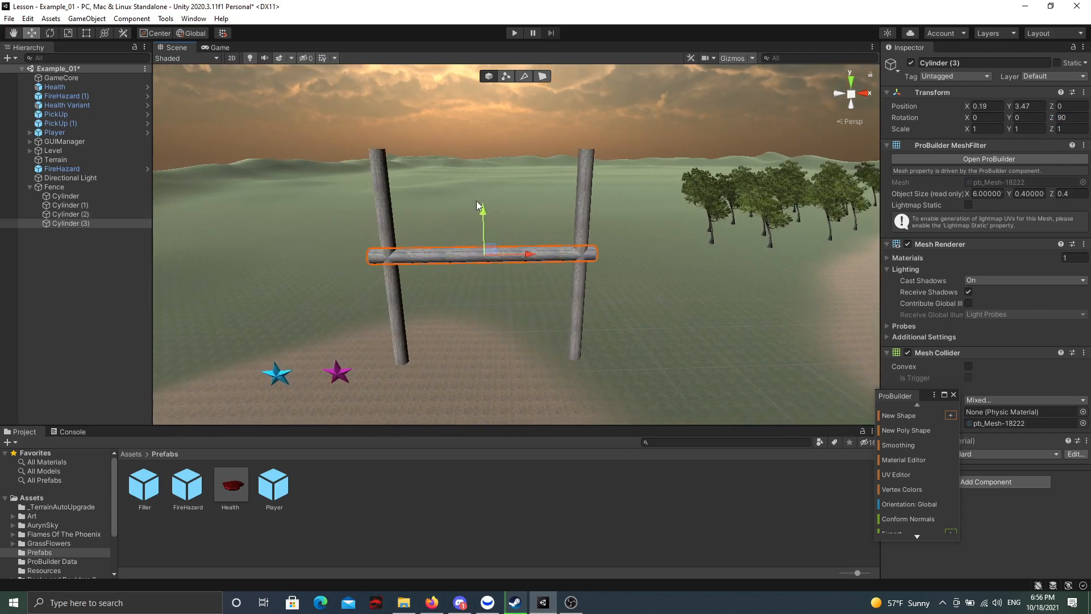
{"action": "left_click_drag", "start_coordinate": [483, 209], "coordinate": [478, 126]}
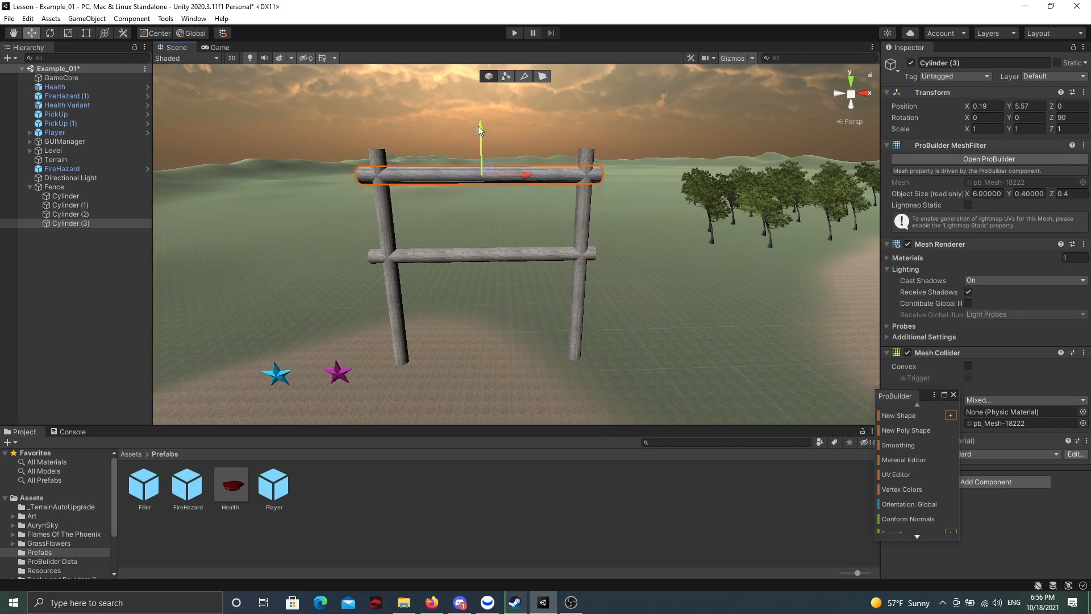
Step: Lower the middle rail to about Y 2.95 on the fence posts
{"action": "left_click", "coordinate": [485, 254]}
{"action": "left_click_drag", "start_coordinate": [485, 229], "coordinate": [485, 234]}
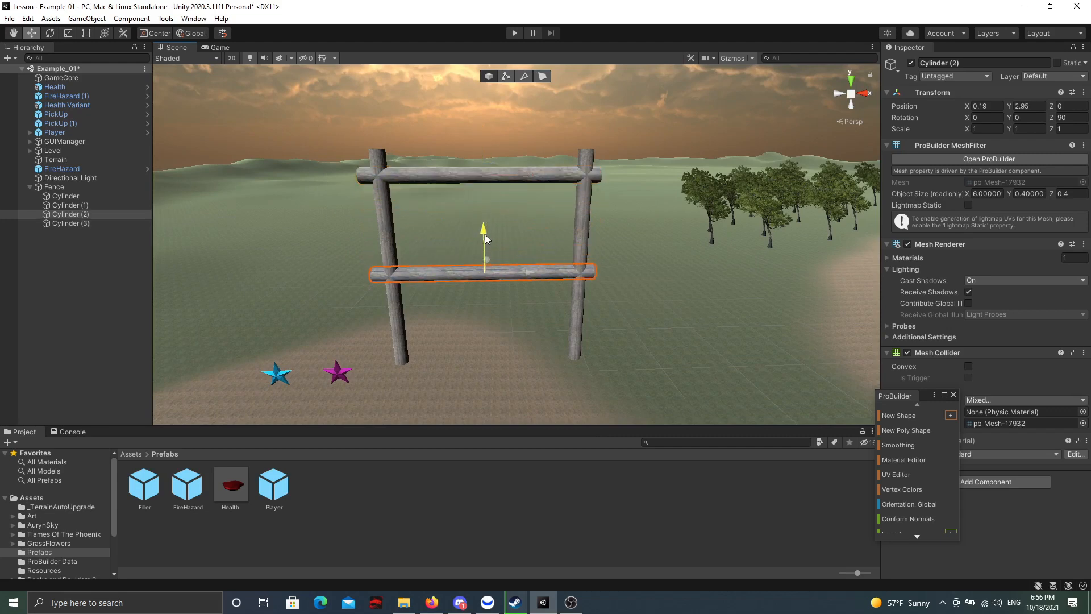
{"action": "mouse_move", "coordinate": [485, 234]}
{"action": "right_mouse_down"}
{"action": "mouse_move", "coordinate": [475, 227]}
{"action": "mouse_move", "coordinate": [497, 228]}
{"action": "right_mouse_up"}
{"action": "key", "text": "s"}
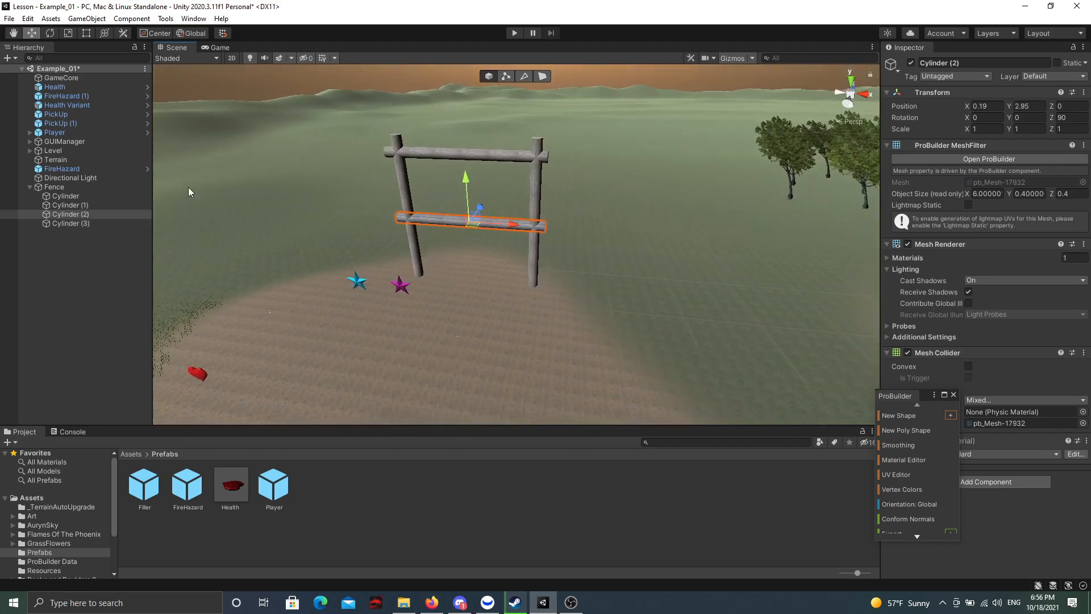
Step: Move the whole Fence object back along the terrain to about X 328.76, Z 167.54
{"action": "left_click", "coordinate": [57, 185]}
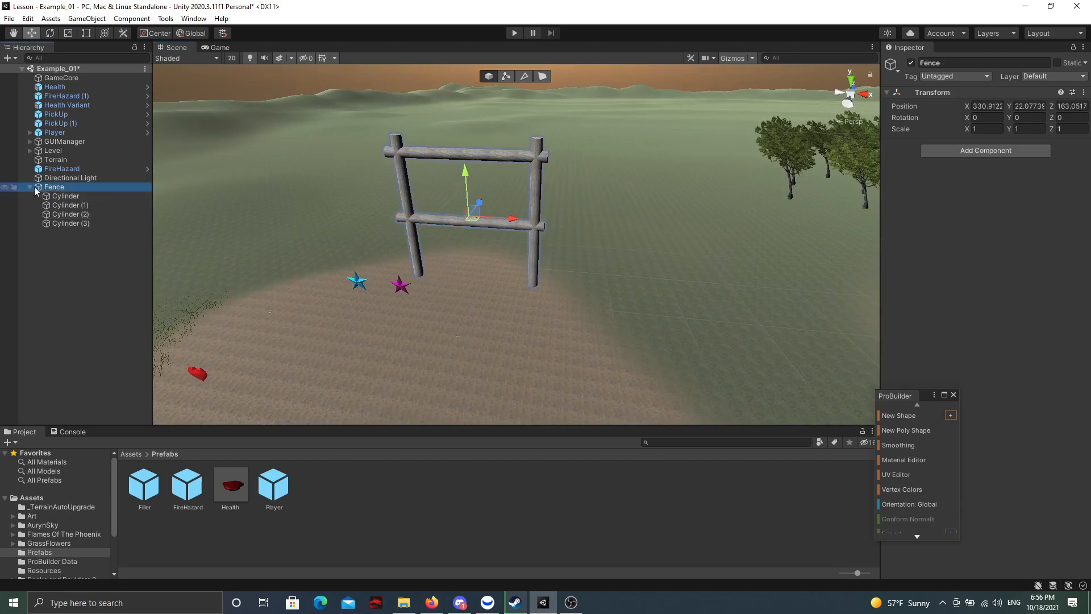
{"action": "left_click", "coordinate": [29, 186]}
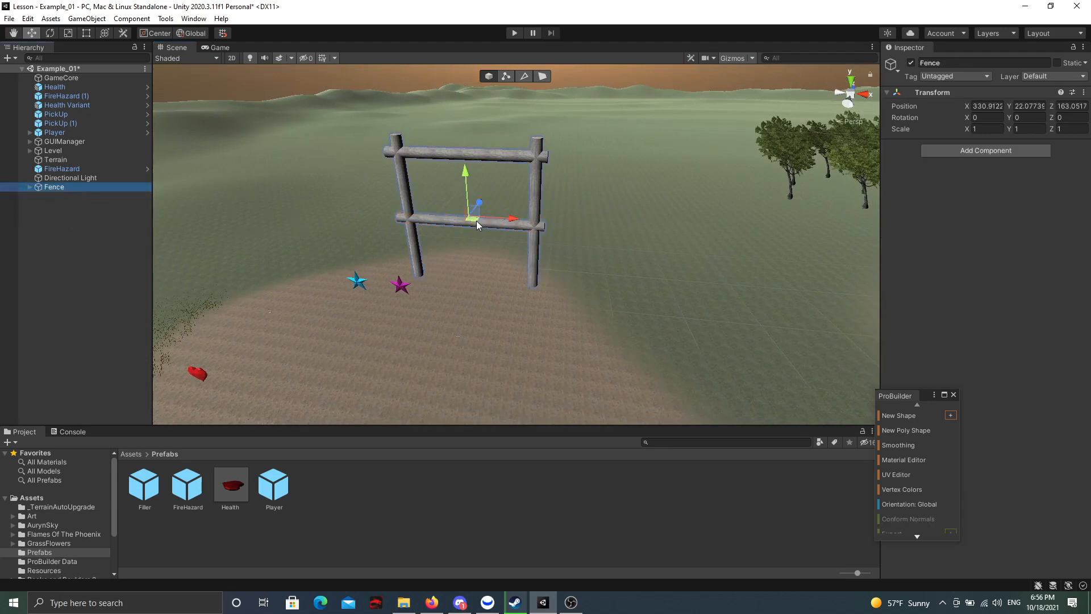
{"action": "left_click_drag", "start_coordinate": [480, 225], "coordinate": [461, 190]}
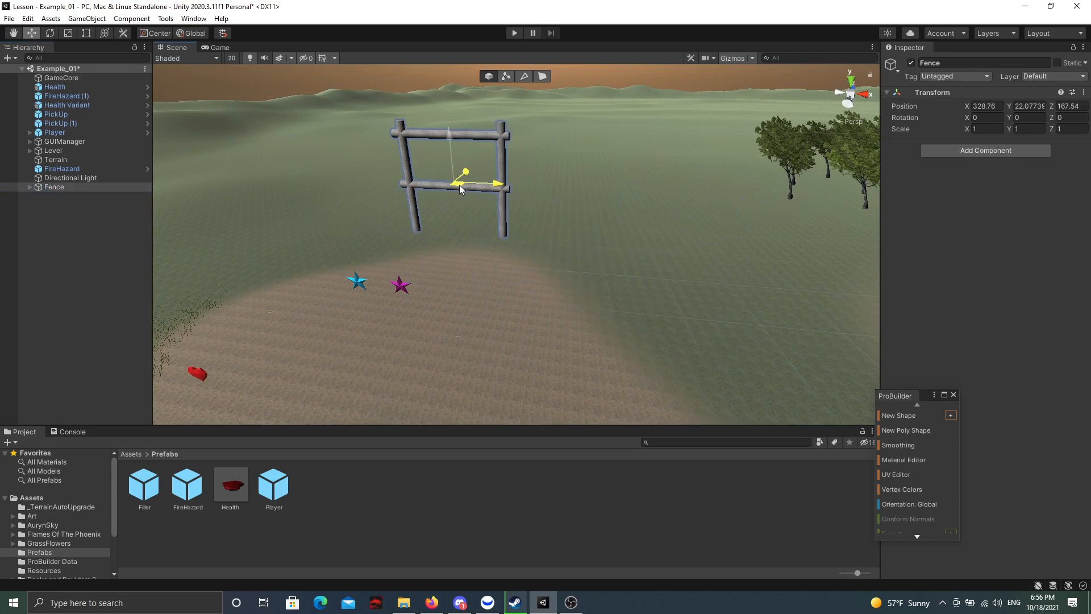
Step: Inspect the child cylinders inside the Fence object, and reselect the collapsed Fence parent
{"action": "left_click", "coordinate": [31, 189]}
{"action": "left_click", "coordinate": [63, 196]}
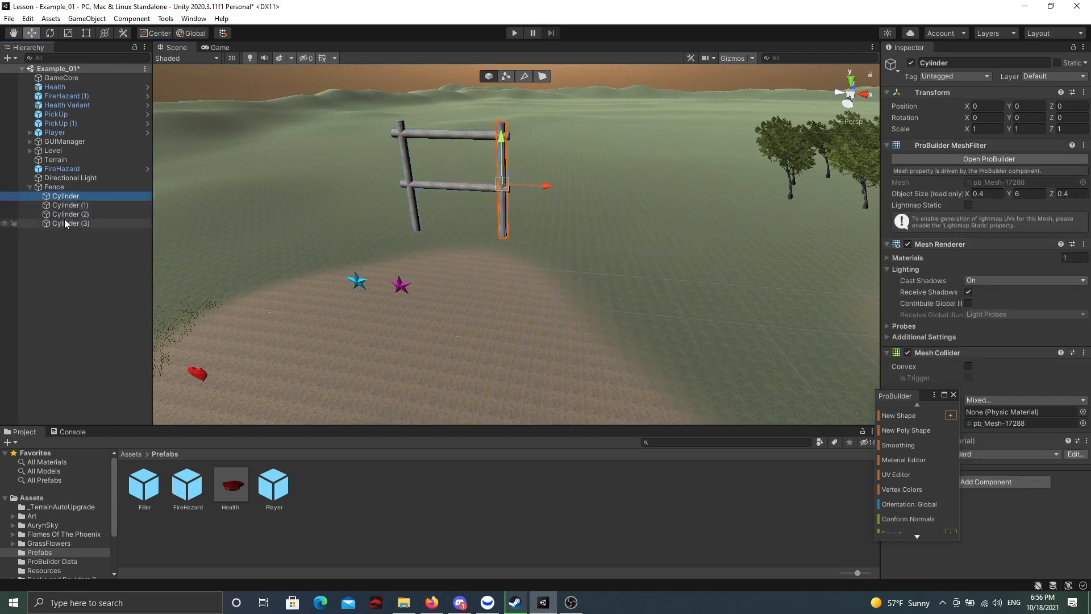
{"action": "left_click", "coordinate": [63, 222], "text": "shift"}
{"action": "left_click", "coordinate": [58, 189]}
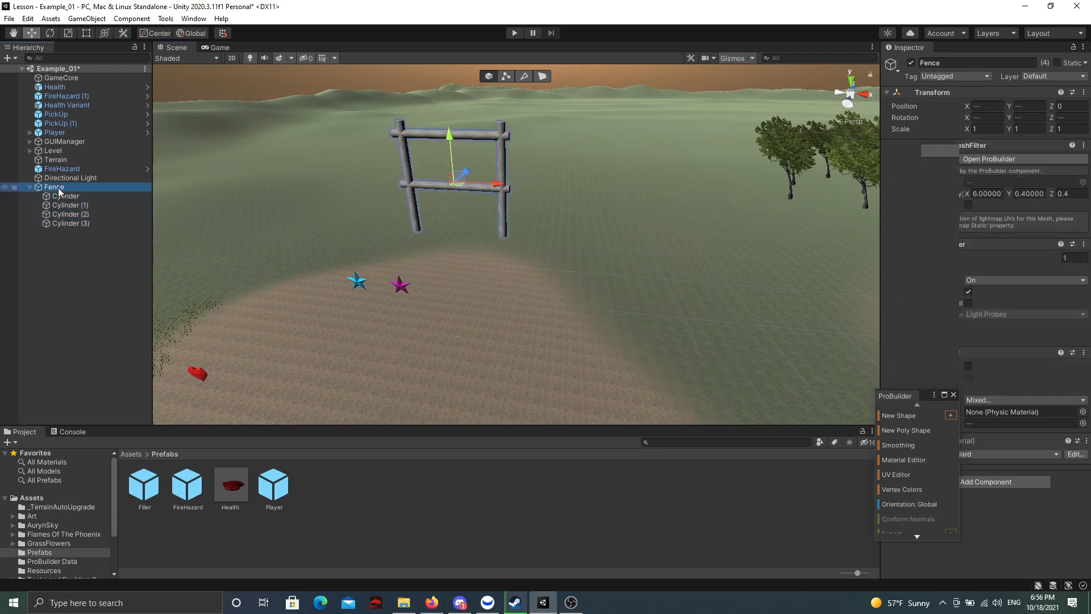
{"action": "left_click", "coordinate": [30, 187]}
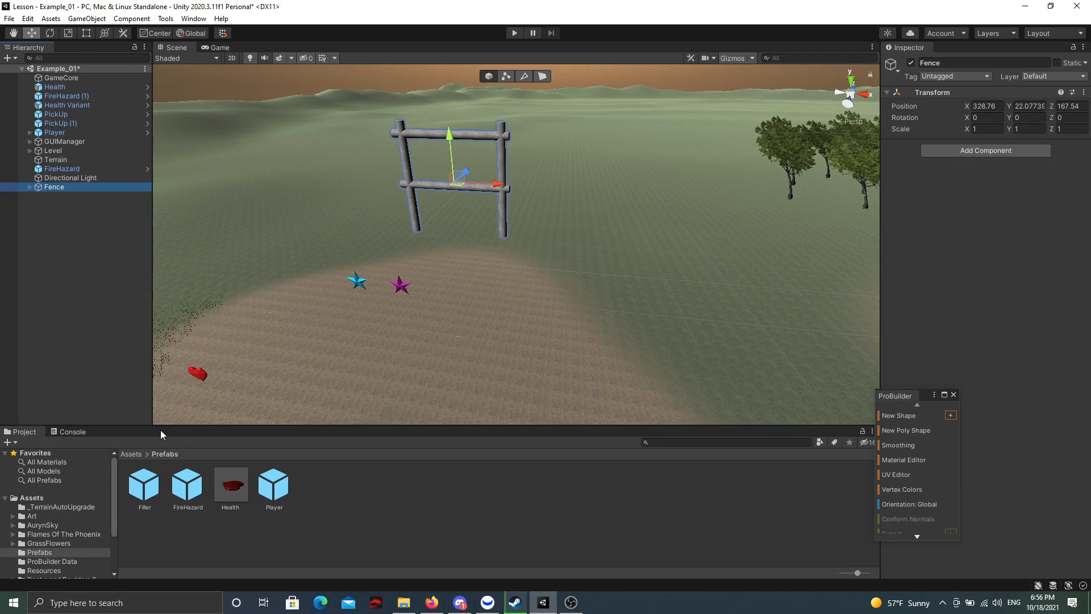
Step: Save the Fence object as a prefab in the Assets/Prefabs folder
{"action": "left_click", "coordinate": [135, 454]}
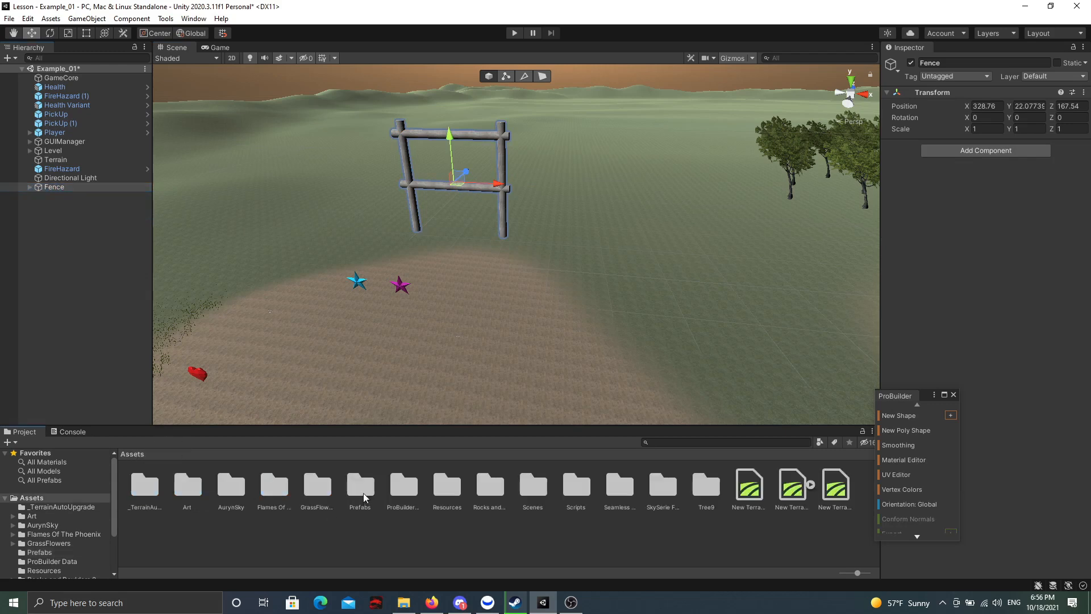
{"action": "left_click", "coordinate": [358, 492]}
{"action": "double_click", "coordinate": [359, 493]}
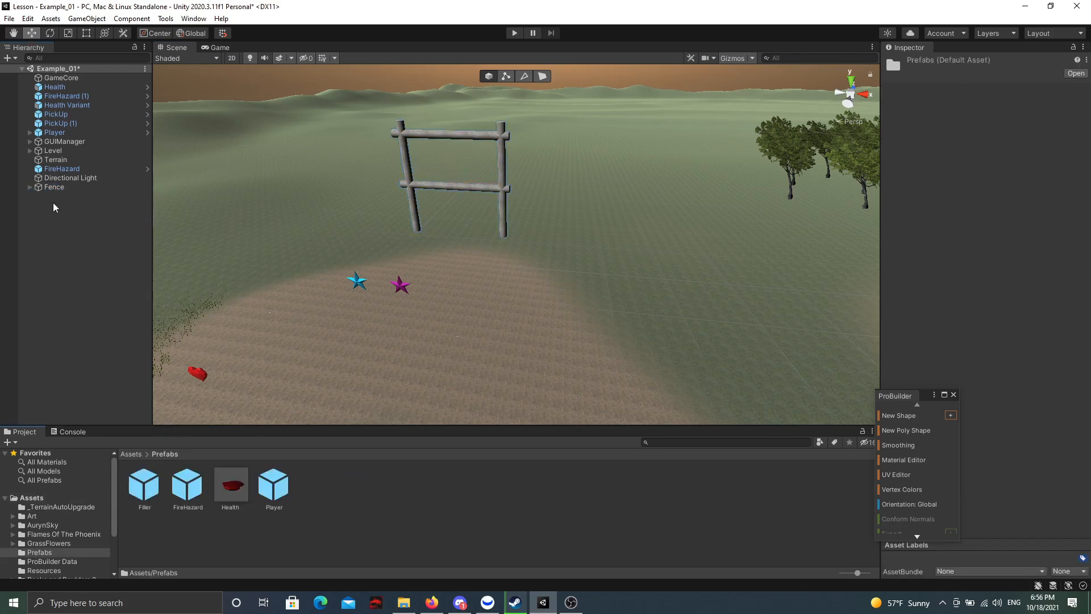
{"action": "left_click_drag", "start_coordinate": [57, 192], "coordinate": [396, 507]}
Step: Place a second instance of the Fence prefab in the scene and delete it
{"action": "right_click_drag", "start_coordinate": [530, 318], "coordinate": [318, 351]}
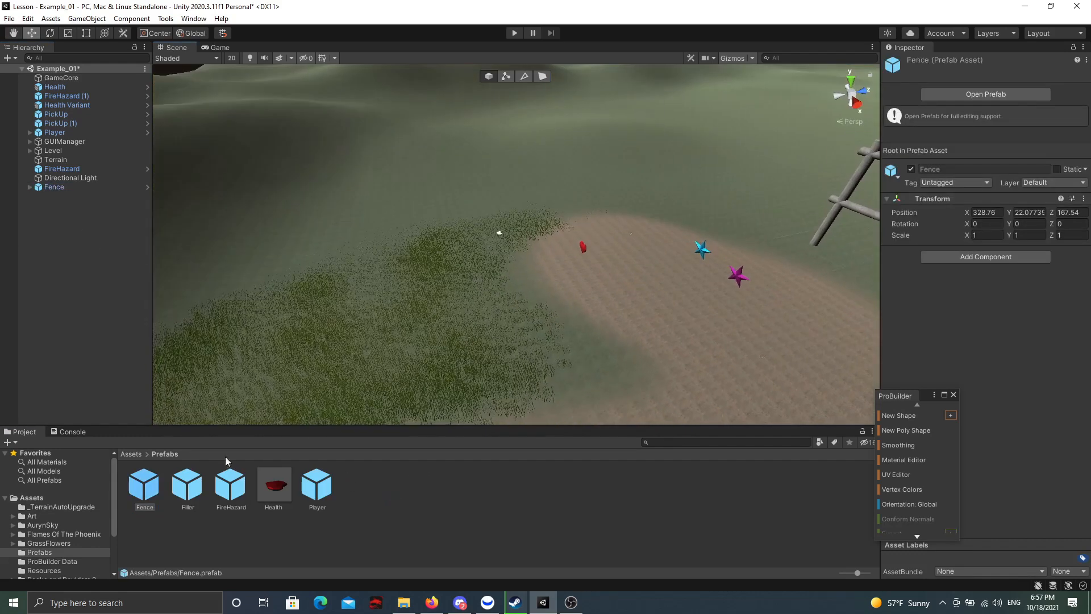
{"action": "left_click_drag", "start_coordinate": [146, 494], "coordinate": [302, 239]}
{"action": "left_click_drag", "start_coordinate": [464, 190], "coordinate": [462, 191]}
{"action": "right_click_drag", "start_coordinate": [395, 202], "coordinate": [520, 147]}
{"action": "key", "text": "Delete"}
Step: Delete the original Fence instance from the scene hierarchy
{"action": "key", "text": "w"}
{"action": "right_click_drag", "start_coordinate": [501, 250], "coordinate": [301, 311]}
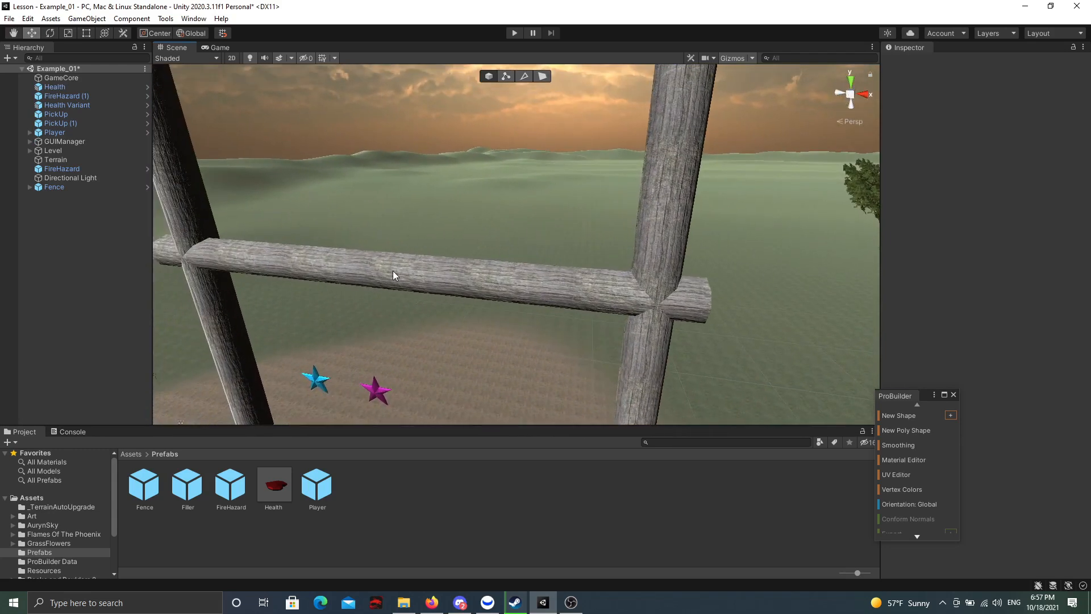
{"action": "key", "text": "s"}
{"action": "right_click_drag", "start_coordinate": [439, 259], "coordinate": [402, 270]}
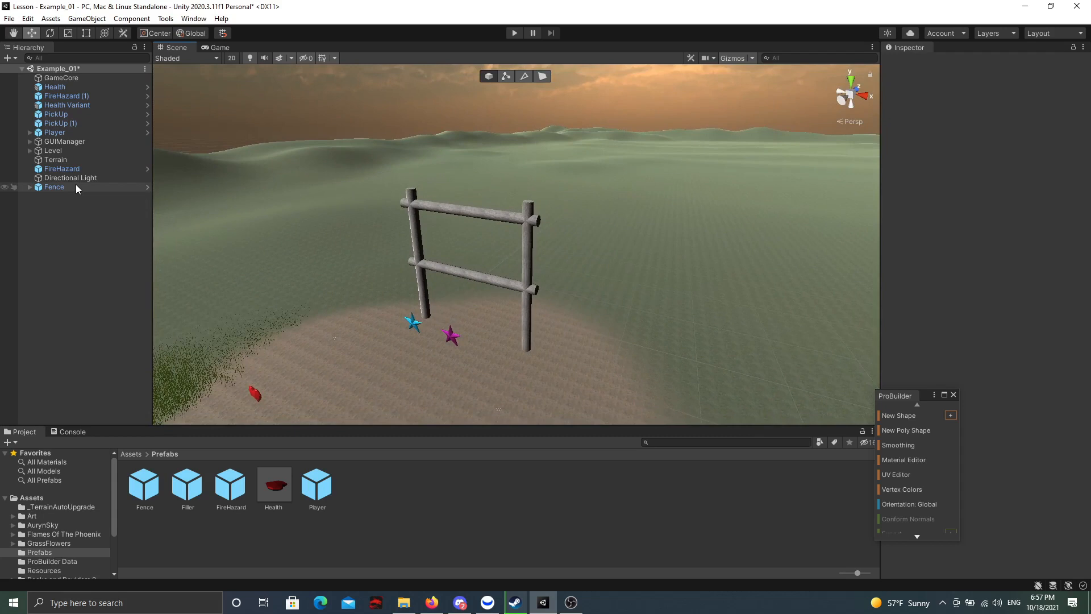
{"action": "left_click", "coordinate": [76, 187]}
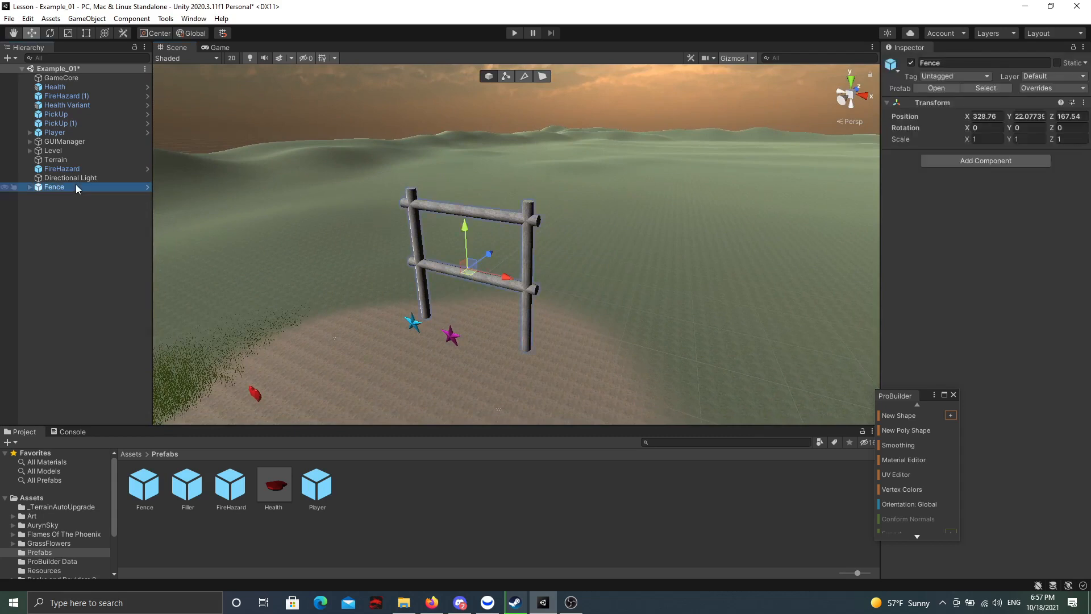
{"action": "key", "text": "Delete"}
Step: Build a new ProBuilder Pipe shape with its radius set to 9, and close the Shape Tool
{"action": "right_click_drag", "start_coordinate": [360, 214], "coordinate": [364, 210]}
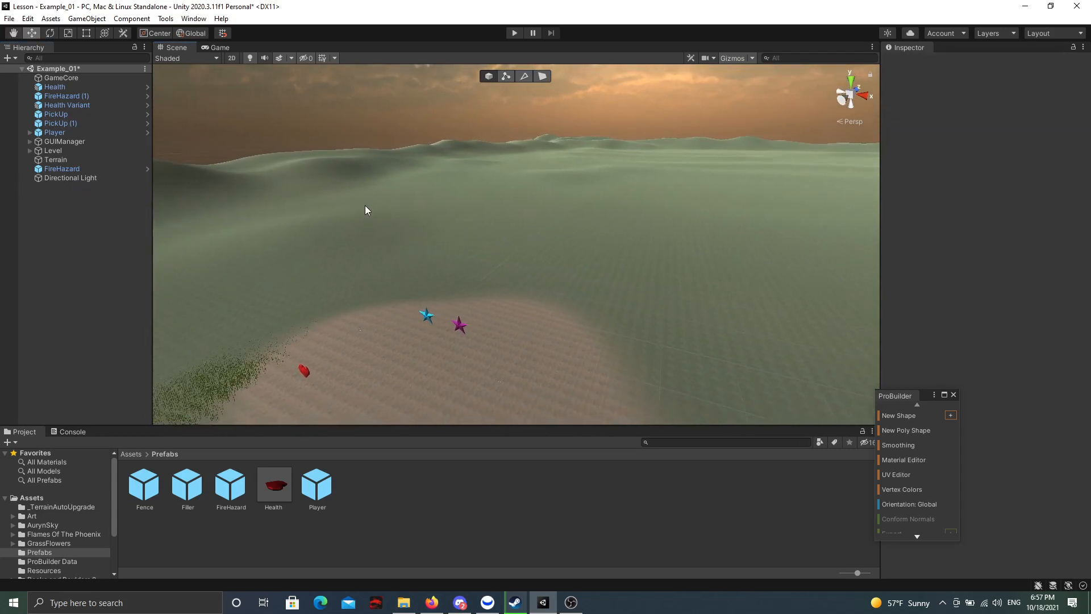
{"action": "left_click", "coordinate": [950, 418]}
{"action": "left_click", "coordinate": [721, 254]}
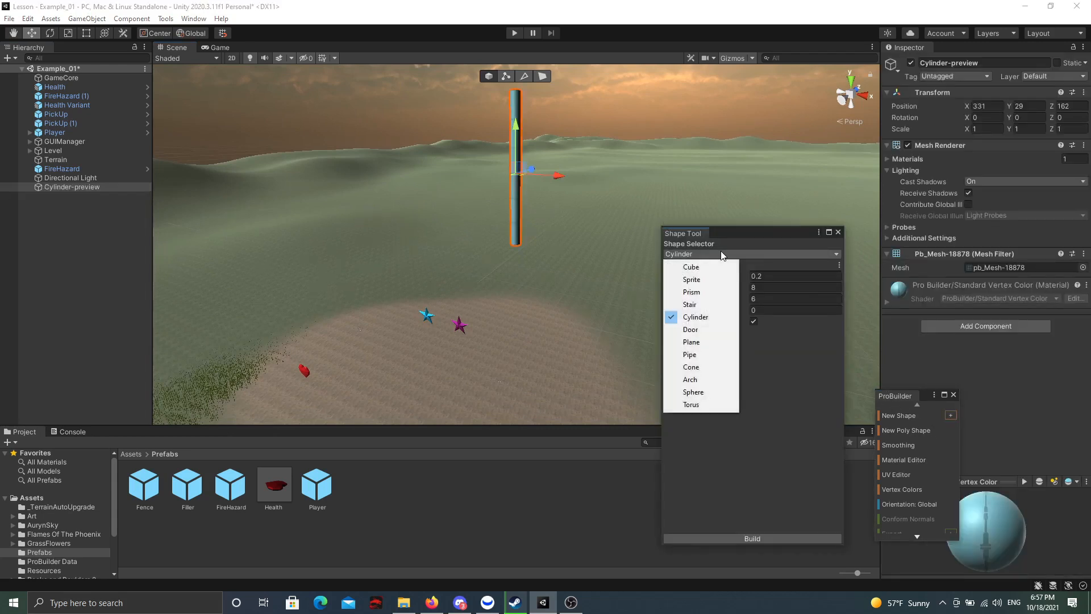
{"action": "left_click", "coordinate": [704, 355]}
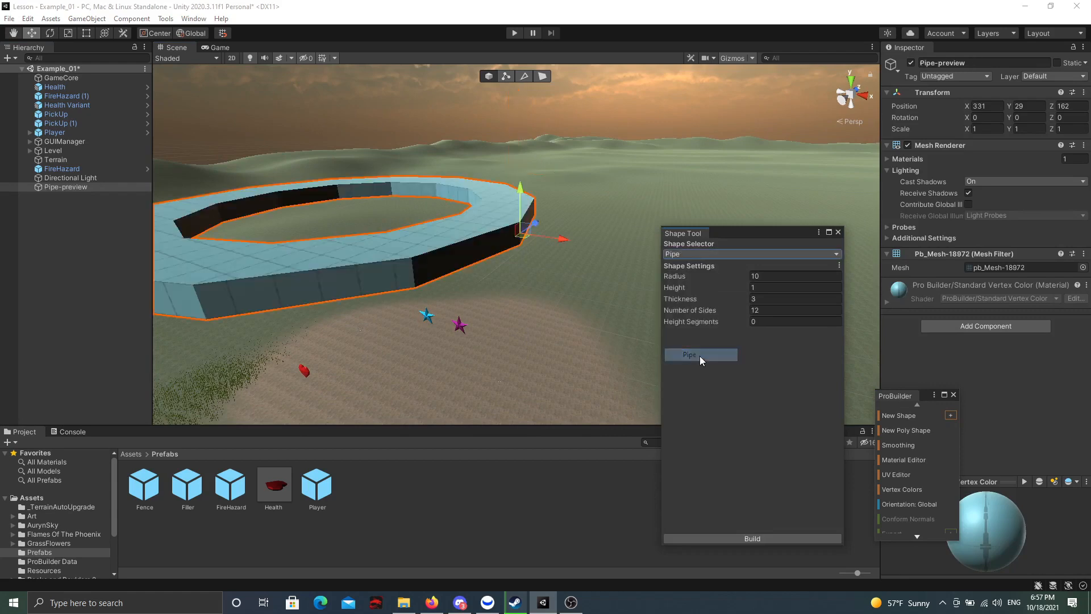
{"action": "right_click_drag", "start_coordinate": [336, 296], "coordinate": [324, 315]}
{"action": "key", "text": "s"}
{"action": "key", "text": "q"}
{"action": "key", "text": "d"}
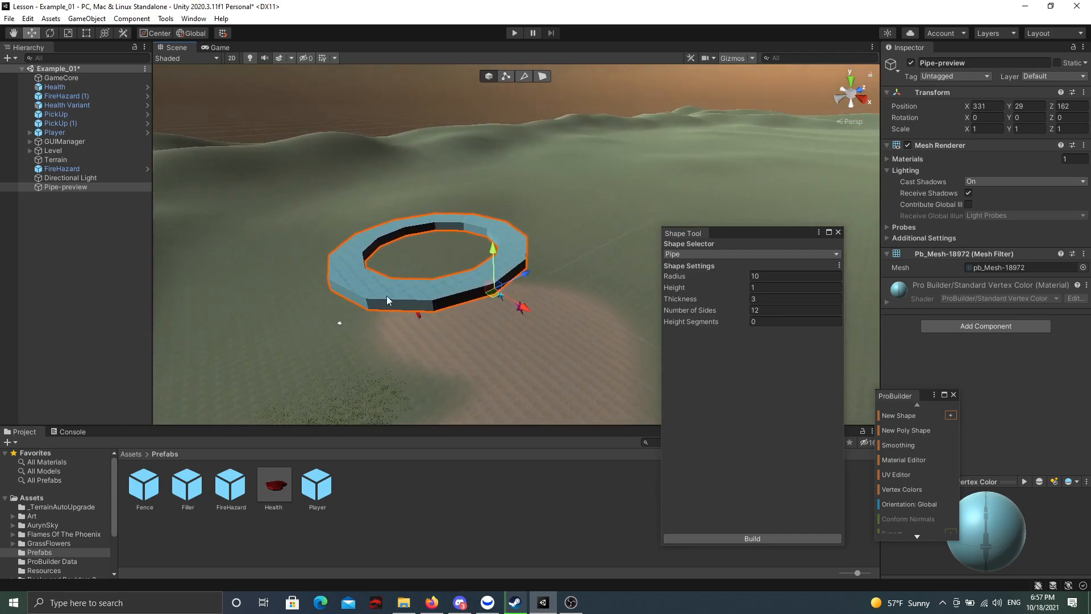
{"action": "left_click", "coordinate": [765, 277]}
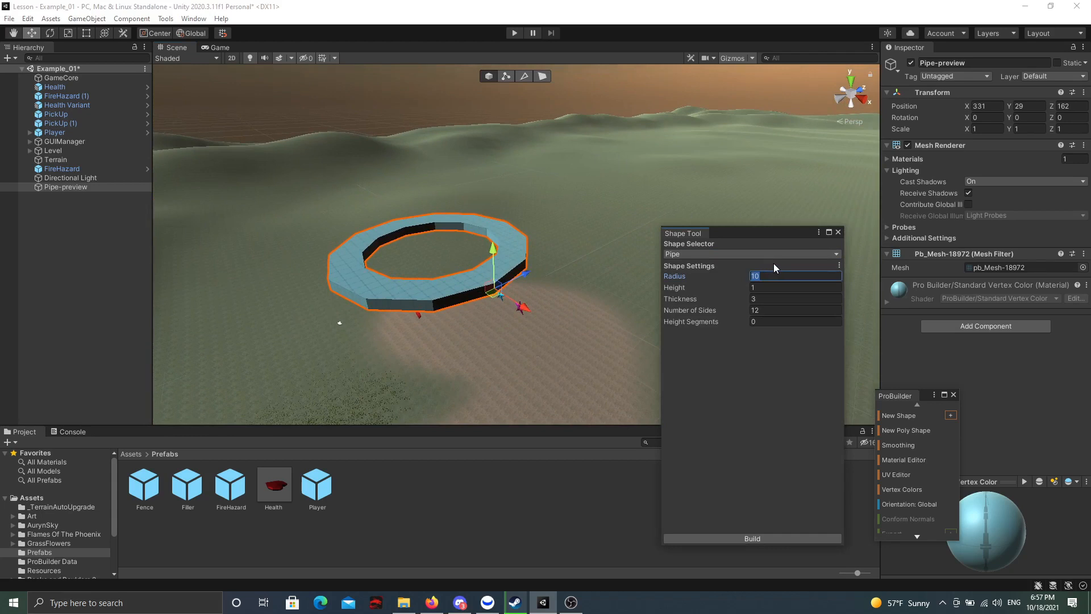
{"action": "type", "text": "9"}
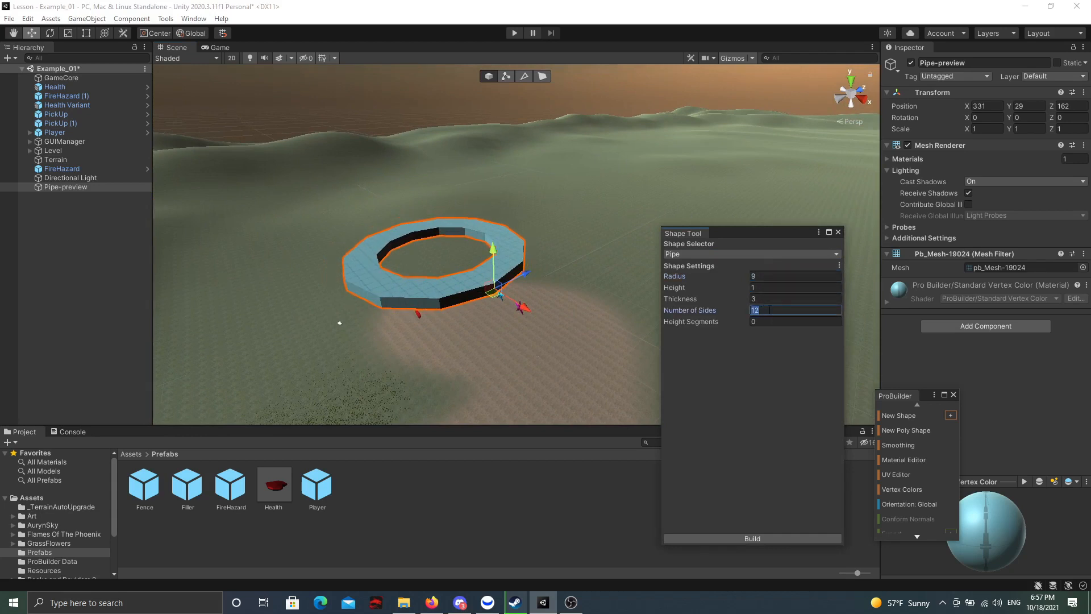
{"action": "left_click", "coordinate": [727, 537]}
{"action": "left_click", "coordinate": [838, 231]}
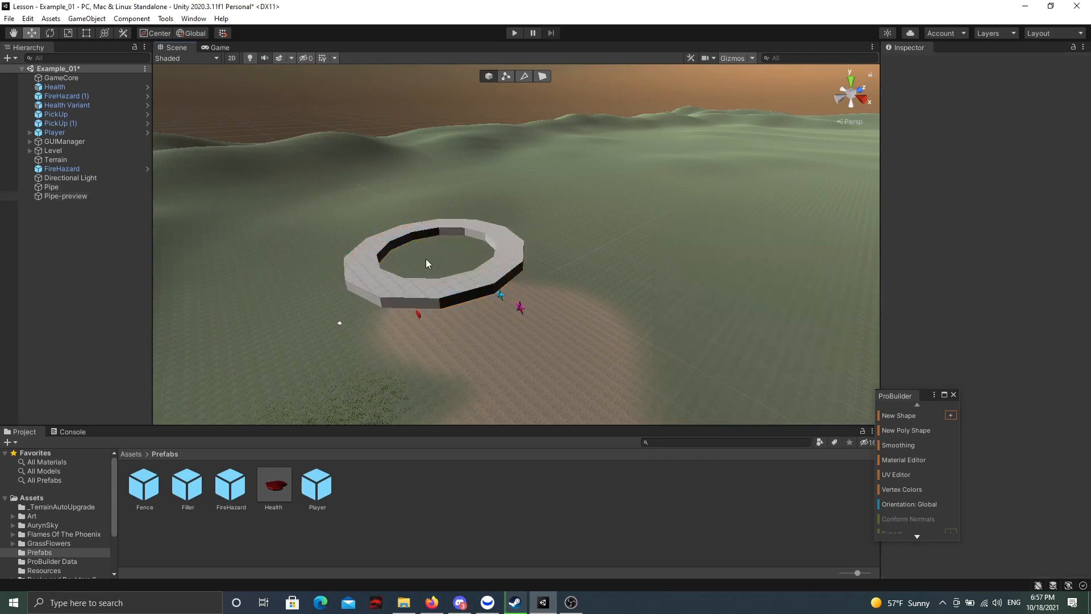
Step: In face selection mode, select every other top face around the pipe ring
{"action": "left_click_drag", "start_coordinate": [425, 258], "coordinate": [551, 274], "text": "alt"}
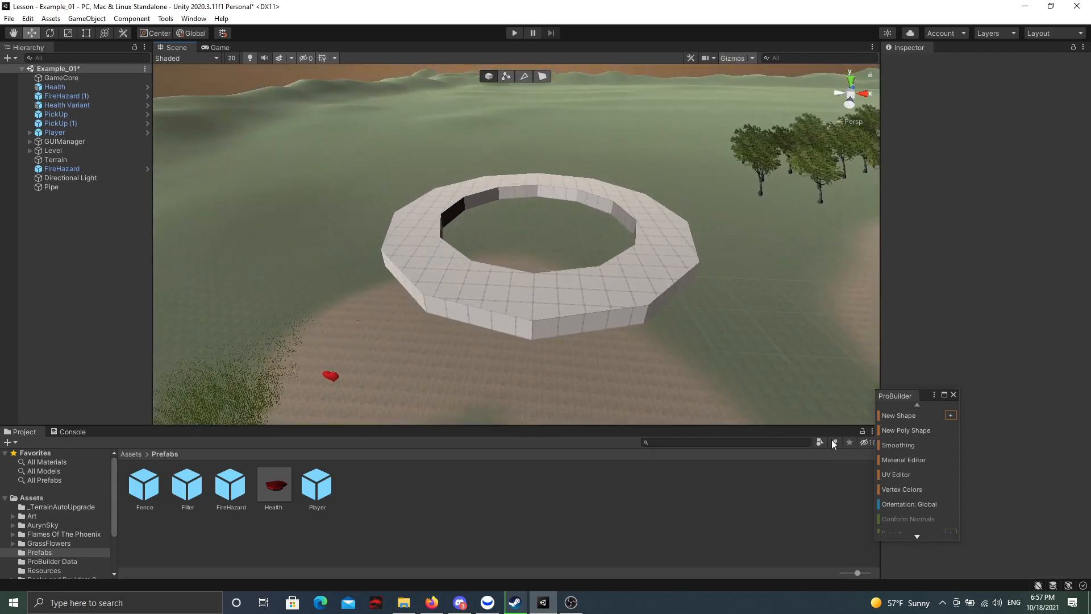
{"action": "left_click", "coordinate": [547, 78]}
{"action": "left_click_drag", "start_coordinate": [514, 171], "coordinate": [528, 233], "text": "alt"}
{"action": "key", "text": "e"}
{"action": "right_click_drag", "start_coordinate": [528, 232], "coordinate": [525, 232]}
{"action": "key", "text": "s"}
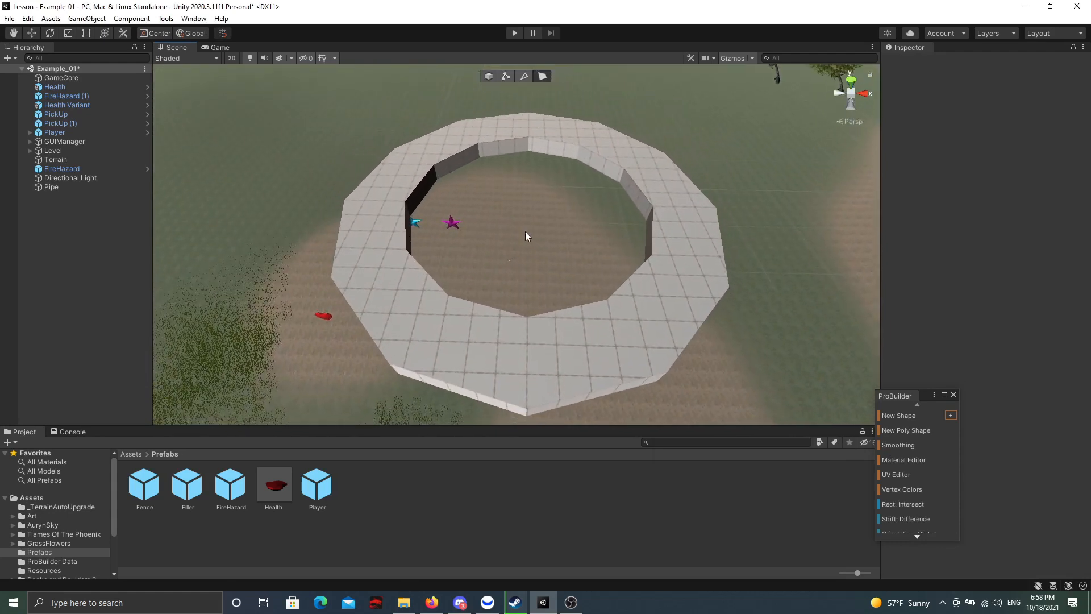
{"action": "left_click", "coordinate": [573, 347]}
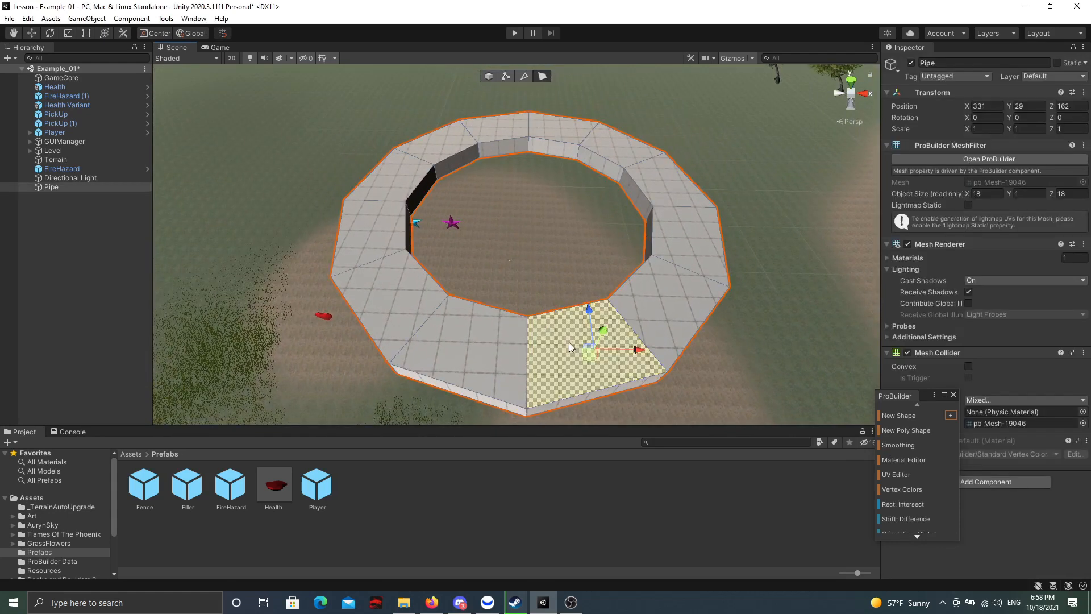
{"action": "left_click", "coordinate": [688, 237], "text": "shift"}
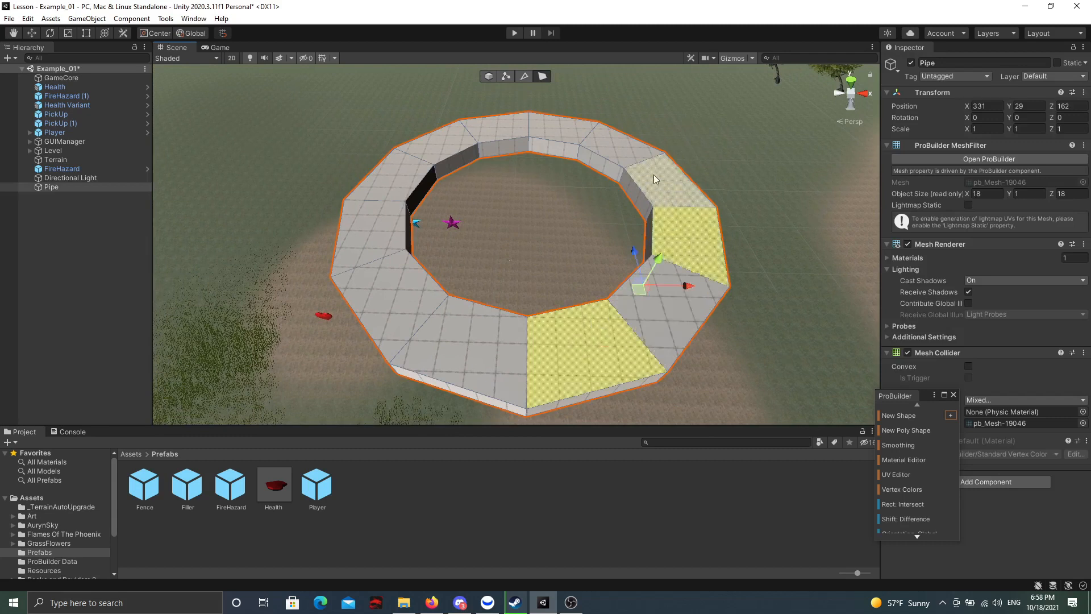
{"action": "left_click", "coordinate": [616, 145], "text": "shift"}
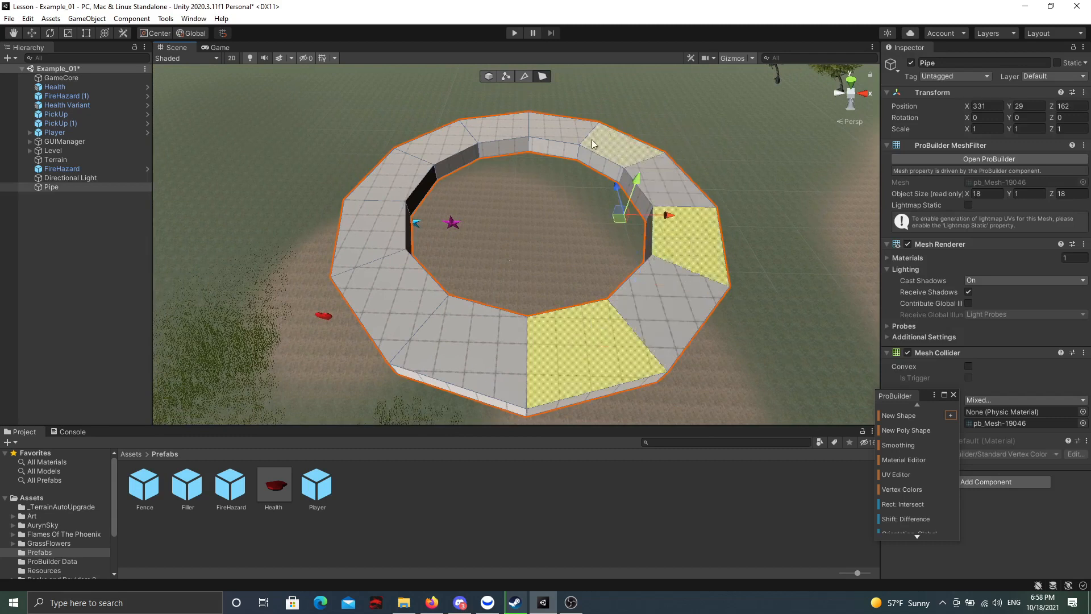
{"action": "left_click", "coordinate": [498, 128], "text": "shift"}
{"action": "left_click", "coordinate": [407, 179], "text": "shift"}
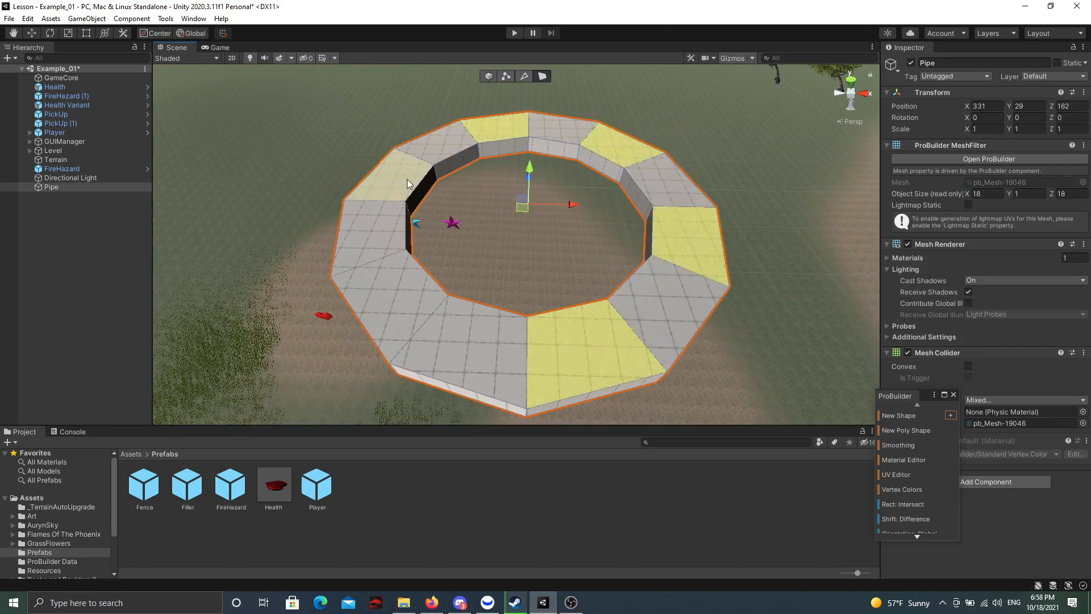
{"action": "left_click", "coordinate": [402, 304], "text": "shift"}
Step: Extrude the selected top faces upward with Extrude Faces so the pipe's total height is 2
{"action": "left_click_drag", "start_coordinate": [403, 304], "coordinate": [562, 228], "text": "alt"}
{"action": "scroll", "coordinate": [909, 489], "scroll_direction": "down", "scroll_amount": 5}
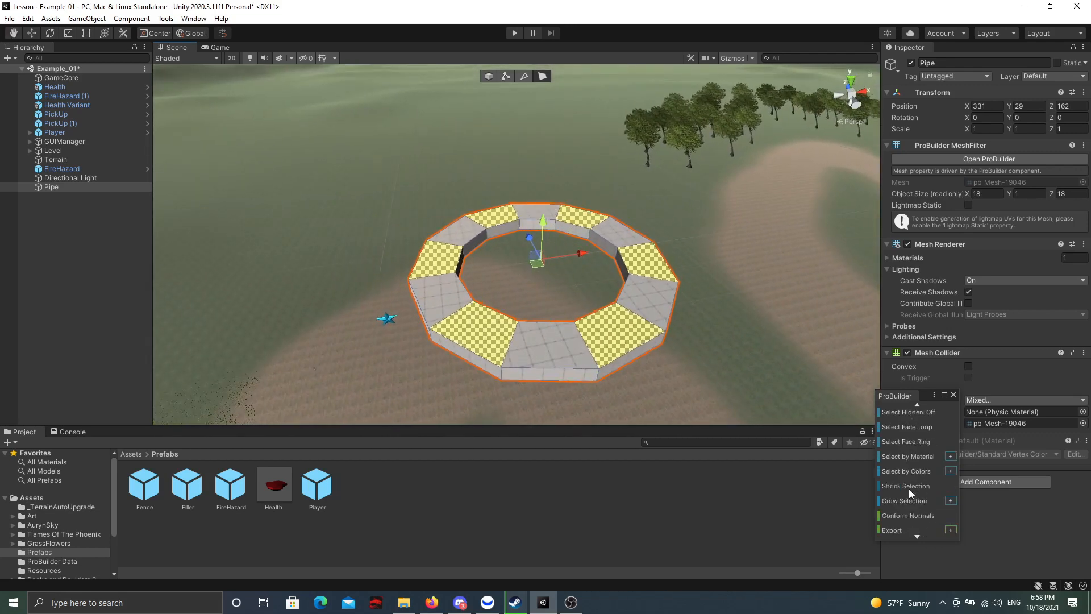
{"action": "scroll", "coordinate": [908, 488], "scroll_direction": "down", "scroll_amount": 5}
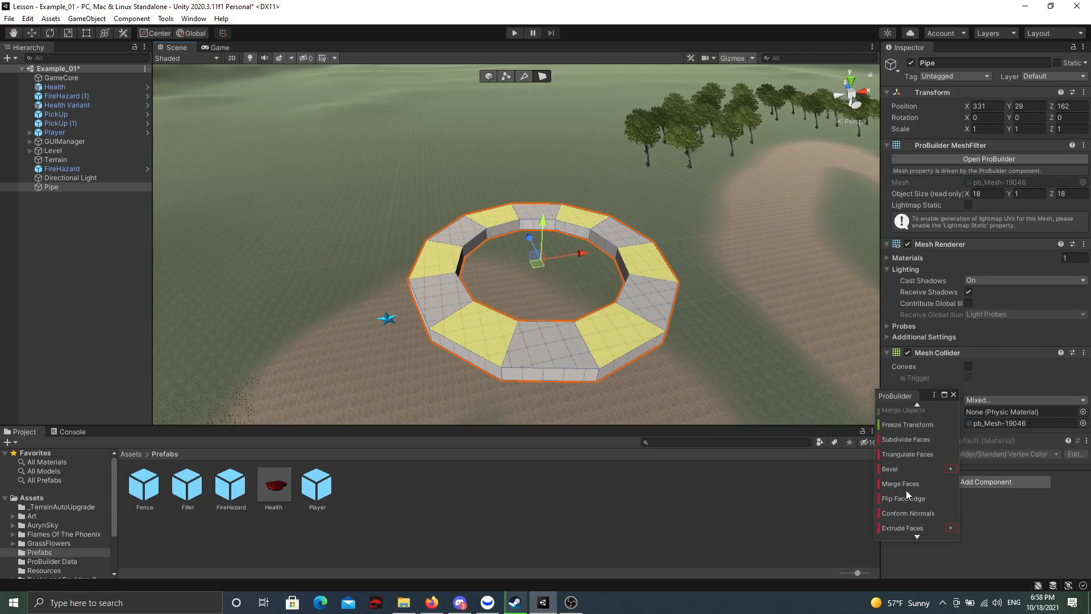
{"action": "scroll", "coordinate": [905, 494], "scroll_direction": "down", "scroll_amount": 2}
{"action": "left_click", "coordinate": [893, 493]}
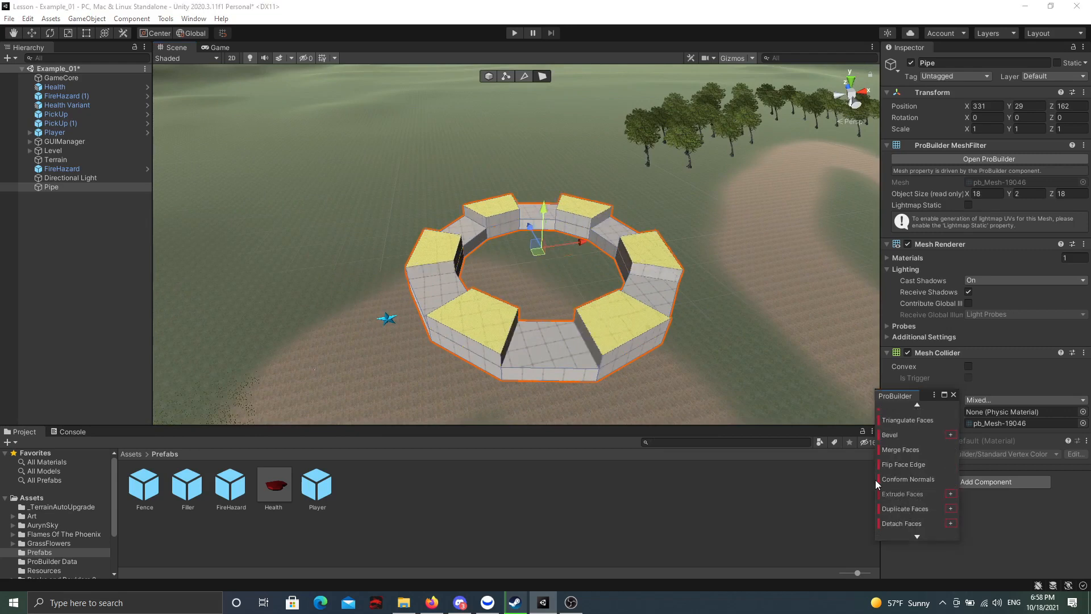
Step: Check the world grid size and increment snap values in the Grid and Snap settings
{"action": "left_click_drag", "start_coordinate": [545, 250], "coordinate": [585, 268], "text": "alt"}
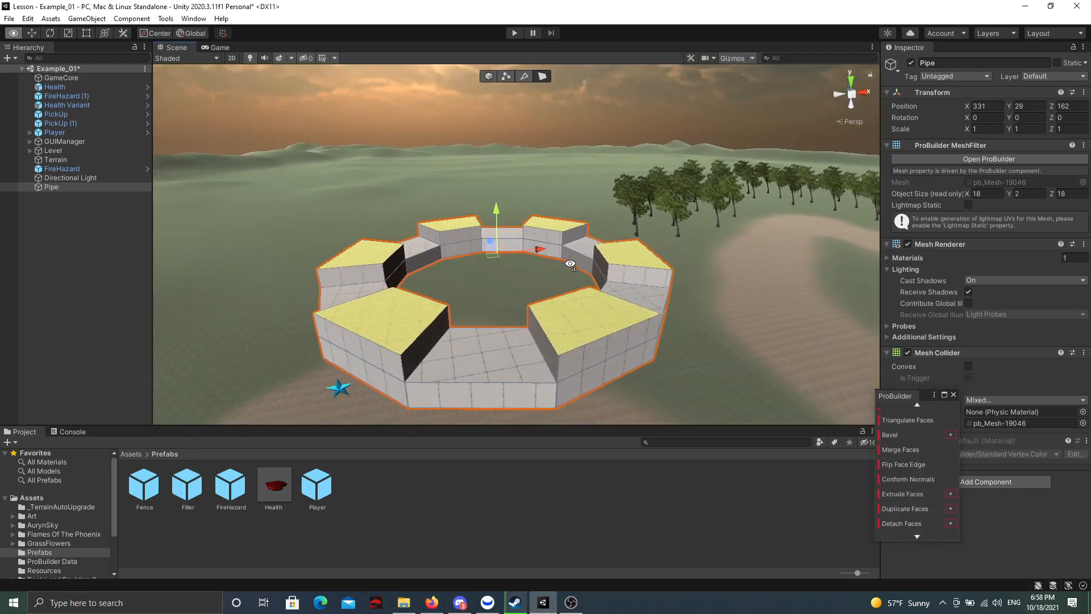
{"action": "left_click", "coordinate": [28, 19]}
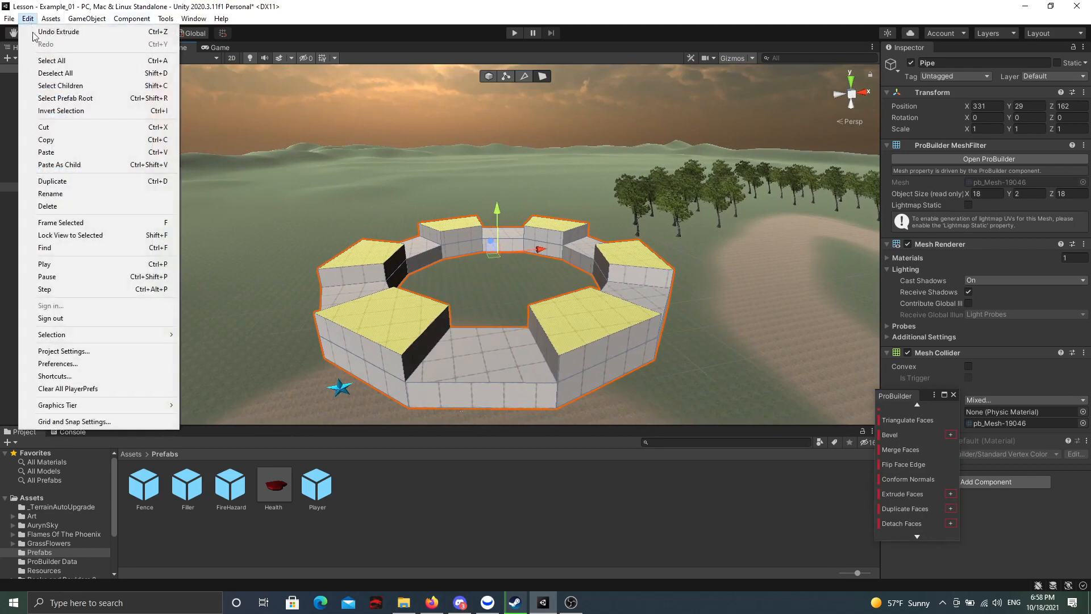
{"action": "left_click", "coordinate": [87, 421]}
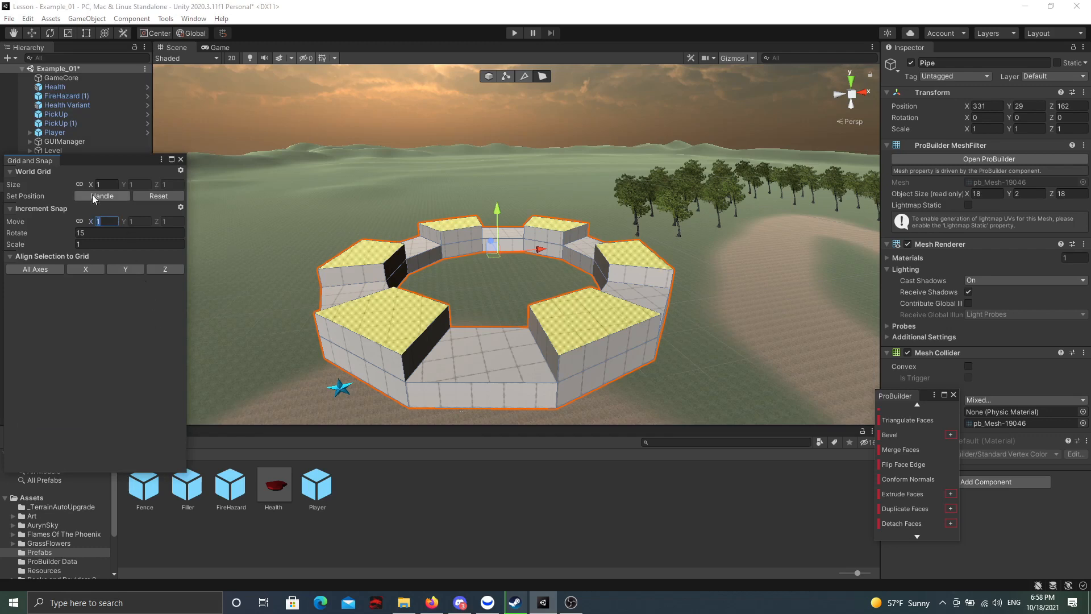
{"action": "left_click", "coordinate": [182, 160]}
Step: Switch ProBuilder back to object selection mode for the pipe
{"action": "scroll", "coordinate": [477, 101], "scroll_direction": "up", "scroll_amount": 3}
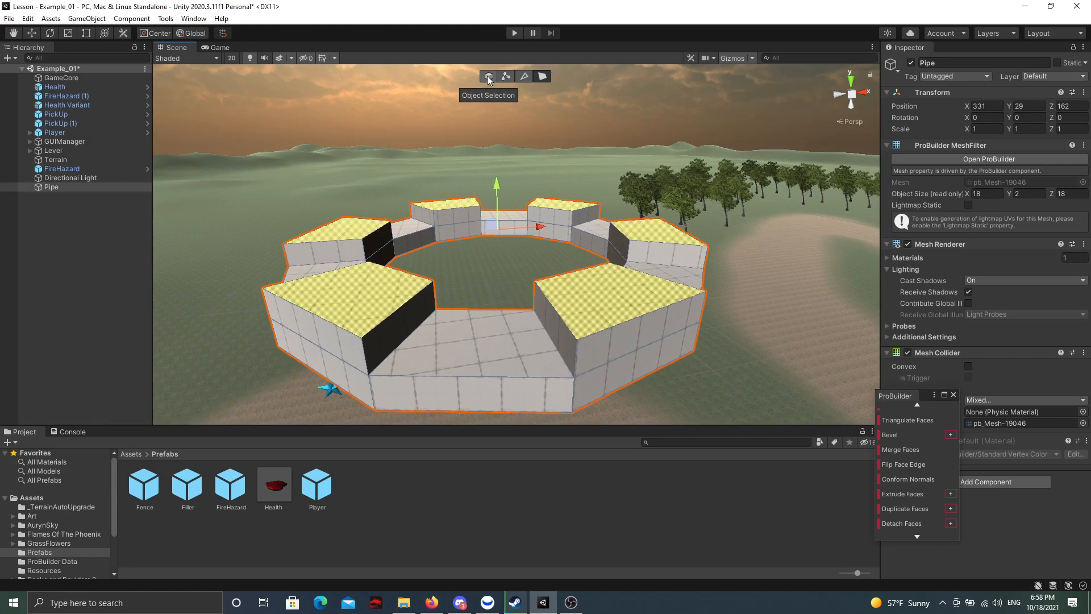
{"action": "left_click", "coordinate": [487, 76]}
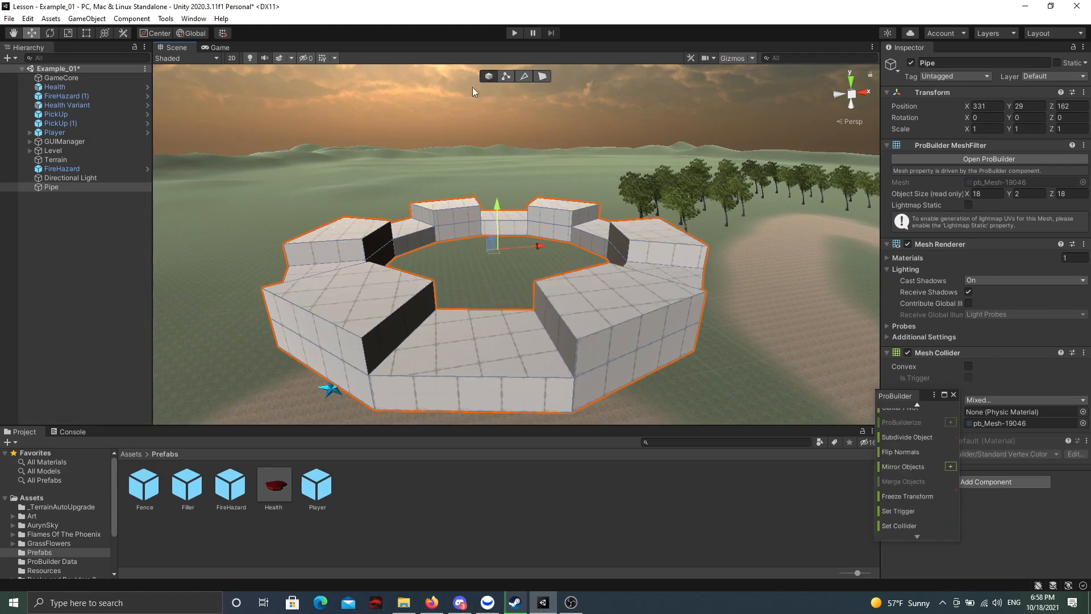
Step: Scale the pipe to 4 on the X, Y and Z axes
{"action": "type", "text": "4"}
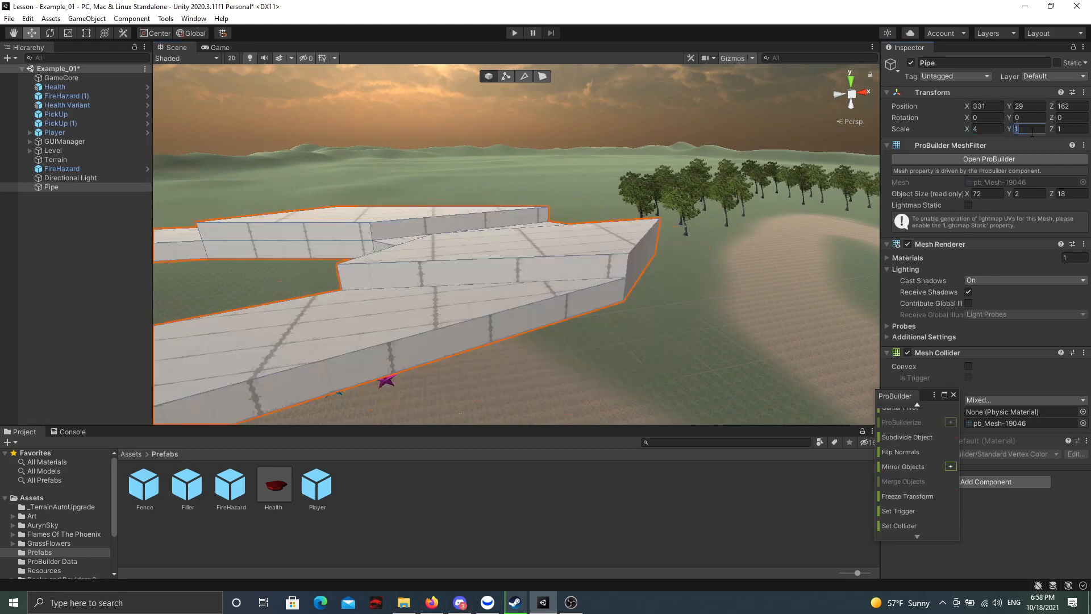
{"action": "type", "text": "4"}
{"action": "left_click", "coordinate": [1070, 130]}
{"action": "type", "text": "4"}
{"action": "right_click_drag", "start_coordinate": [539, 183], "coordinate": [208, 141]}
{"action": "key", "text": "s"}
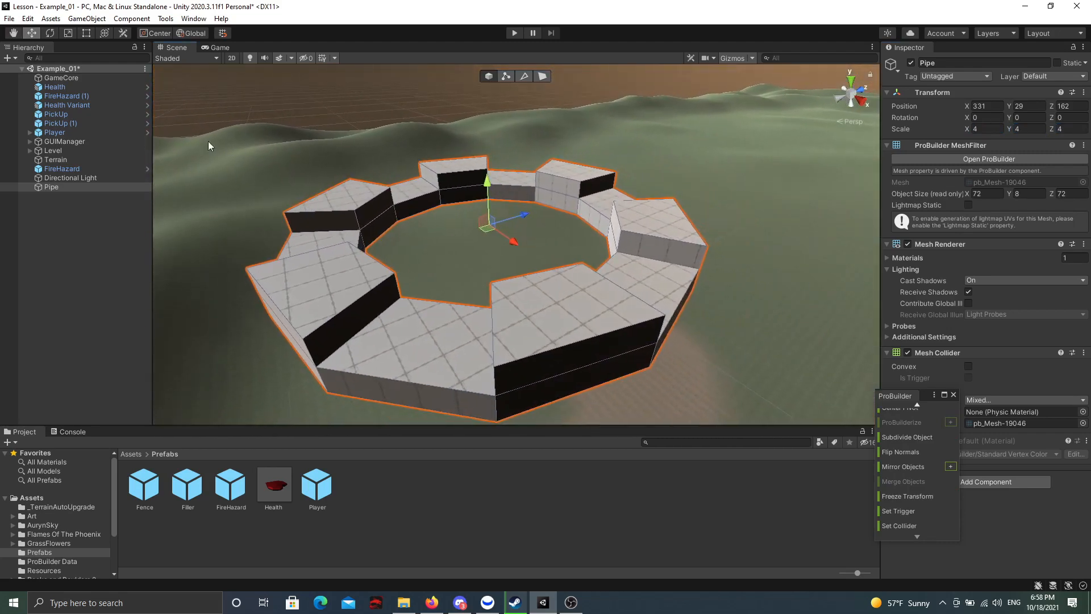
Step: Check the increment snap move distance in the Grid and Snap settings
{"action": "left_click", "coordinate": [27, 18]}
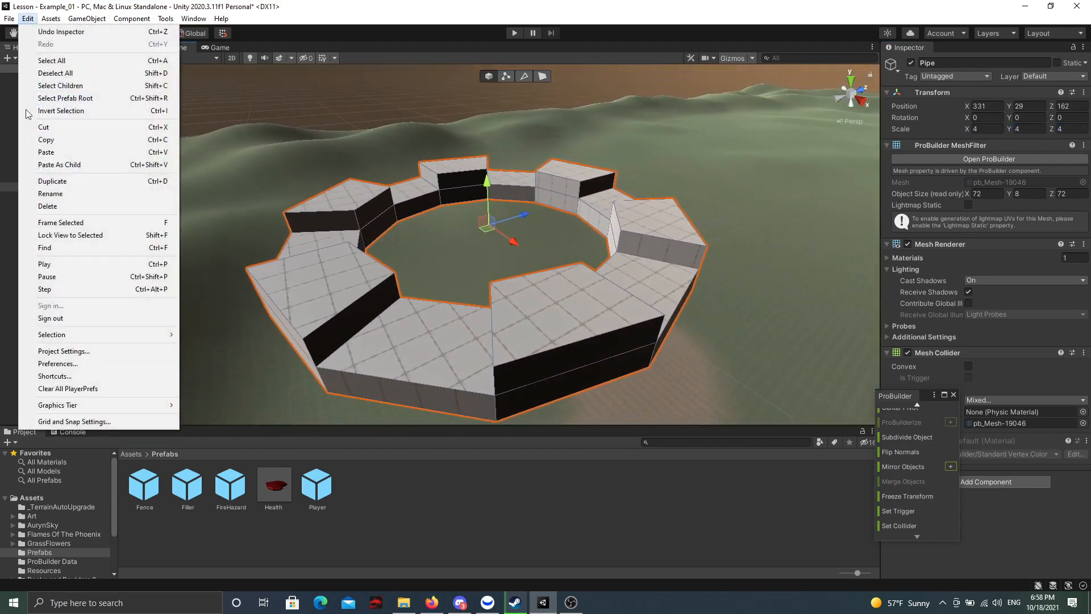
{"action": "left_click", "coordinate": [49, 422]}
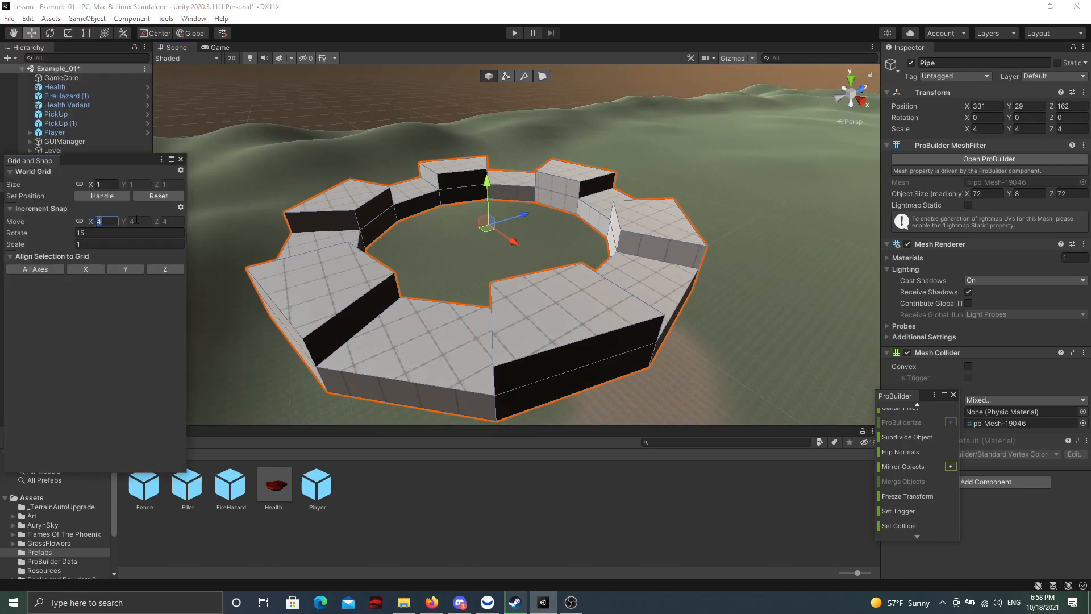
{"action": "left_click", "coordinate": [180, 160]}
Step: In face selection mode, select the top faces of five of the pipe's six raised segments, leaving one adjacent low segment unselected
{"action": "right_click_drag", "start_coordinate": [423, 206], "coordinate": [464, 213]}
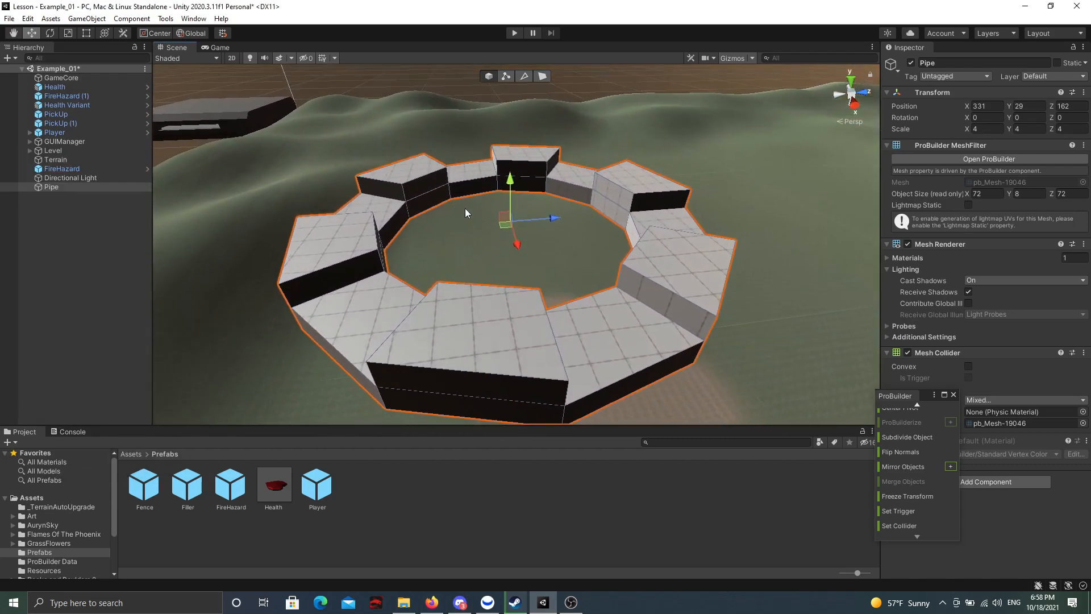
{"action": "left_click", "coordinate": [471, 322]}
{"action": "left_click", "coordinate": [472, 316]}
{"action": "left_click", "coordinate": [543, 76]}
{"action": "left_click", "coordinate": [476, 323]}
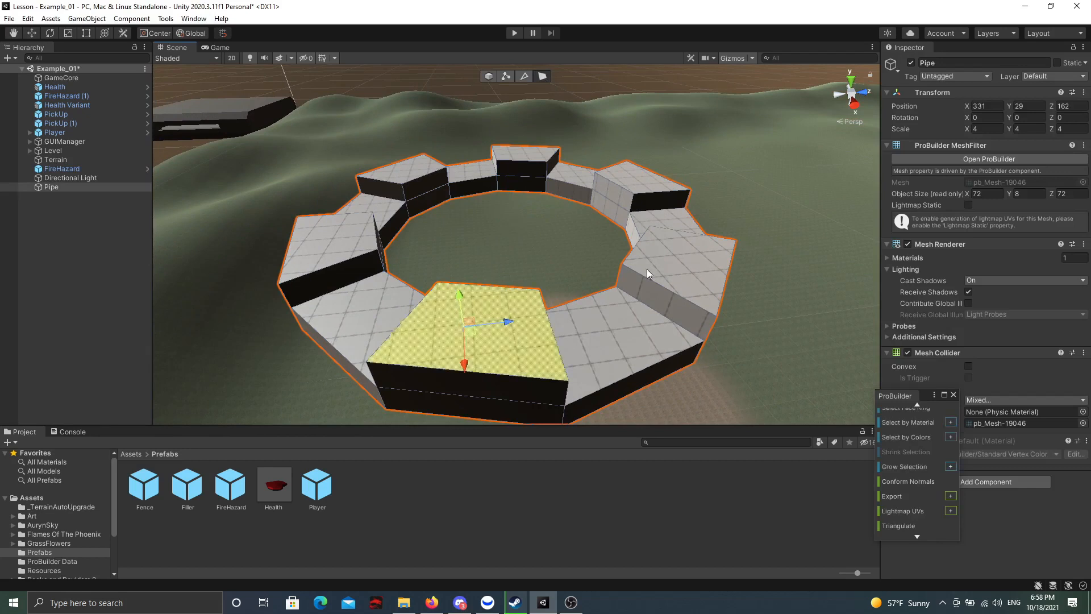
{"action": "left_click", "coordinate": [688, 250], "text": "shift"}
{"action": "left_click", "coordinate": [653, 179], "text": "shift"}
{"action": "left_click", "coordinate": [523, 153], "text": "shift"}
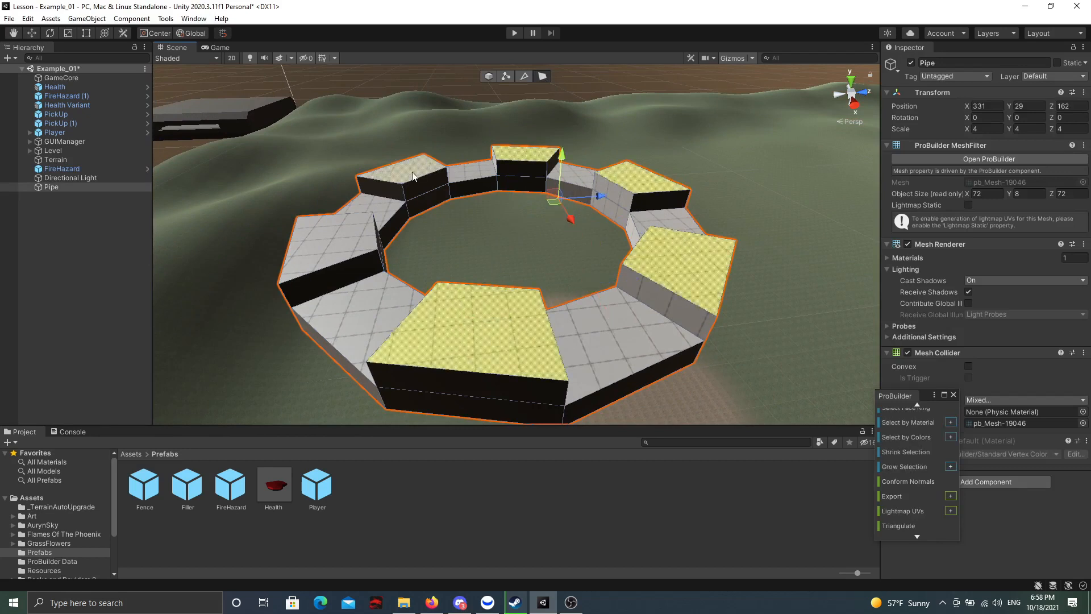
{"action": "left_click", "coordinate": [413, 176], "text": "shift"}
Step: Raise the selected tops in increments of 4, deselecting the lowest tower's face after each rise, until the pipe's total height is 28
{"action": "left_click_drag", "start_coordinate": [404, 251], "coordinate": [523, 138], "text": "alt"}
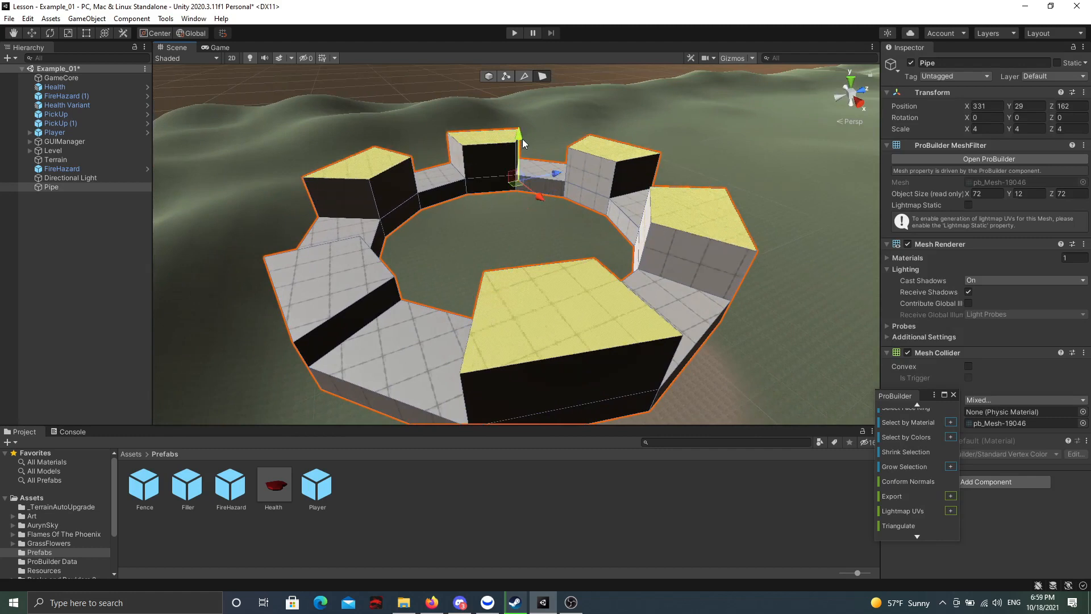
{"action": "left_click", "coordinate": [560, 317], "text": "shift"}
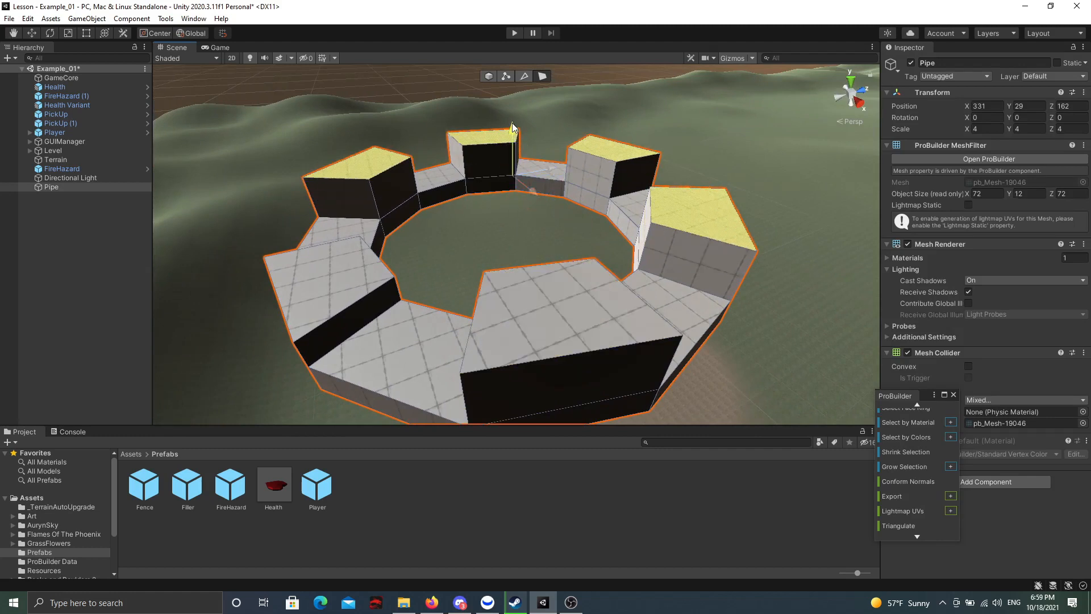
{"action": "left_click_drag", "start_coordinate": [512, 127], "coordinate": [479, 67]}
{"action": "left_click", "coordinate": [701, 183], "text": "shift"}
{"action": "right_click_drag", "start_coordinate": [522, 178], "coordinate": [521, 224]}
{"action": "left_click", "coordinate": [619, 158], "text": "shift"}
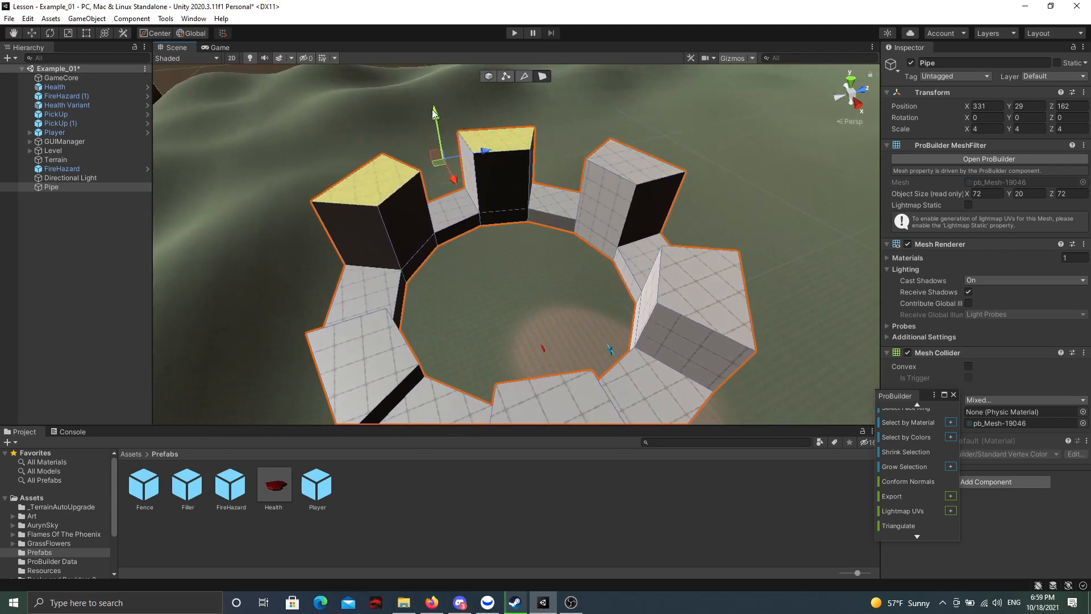
{"action": "left_click_drag", "start_coordinate": [433, 109], "coordinate": [430, 94]}
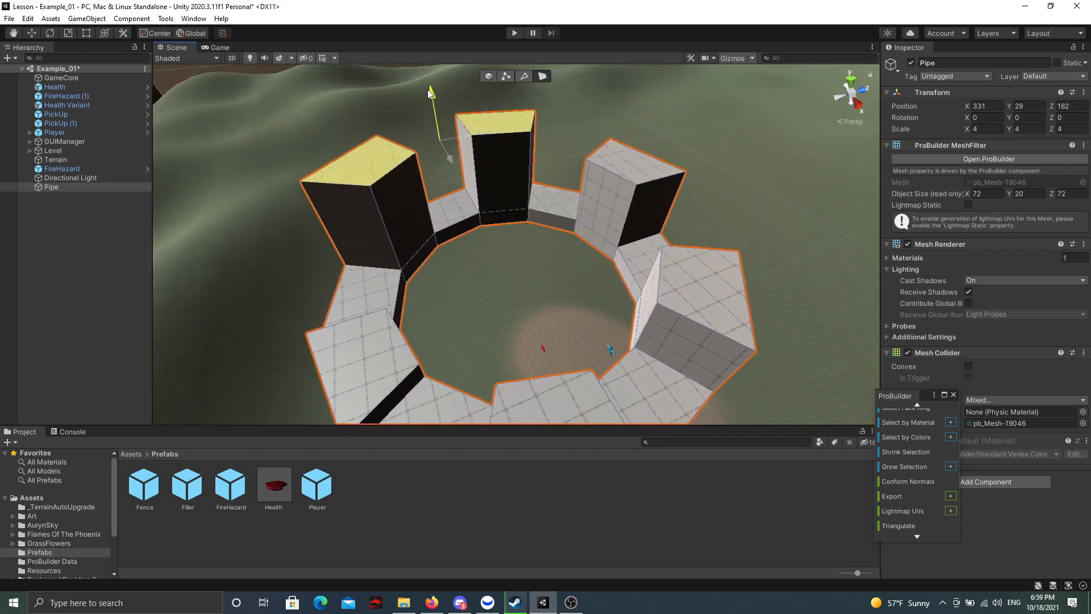
{"action": "left_click", "coordinate": [502, 126], "text": "shift"}
{"action": "left_click_drag", "start_coordinate": [347, 115], "coordinate": [340, 96]}
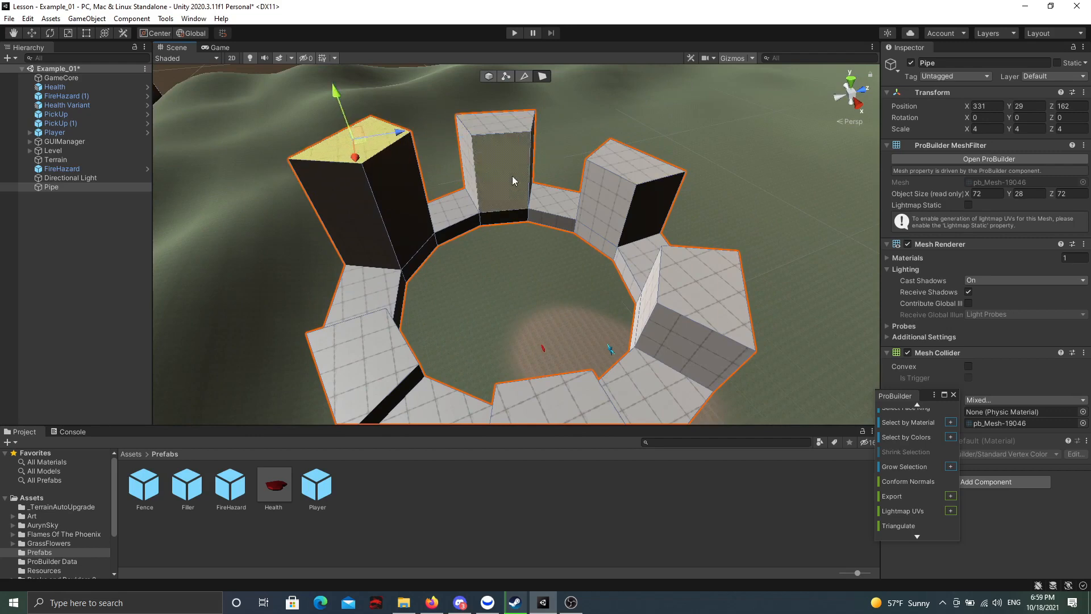
Step: Return to object selection mode and apply the Brick 1 palette material to the whole pipe with the Material Editor
{"action": "right_click_drag", "start_coordinate": [514, 179], "coordinate": [511, 135]}
{"action": "key", "text": "s"}
{"action": "left_click", "coordinate": [487, 76]}
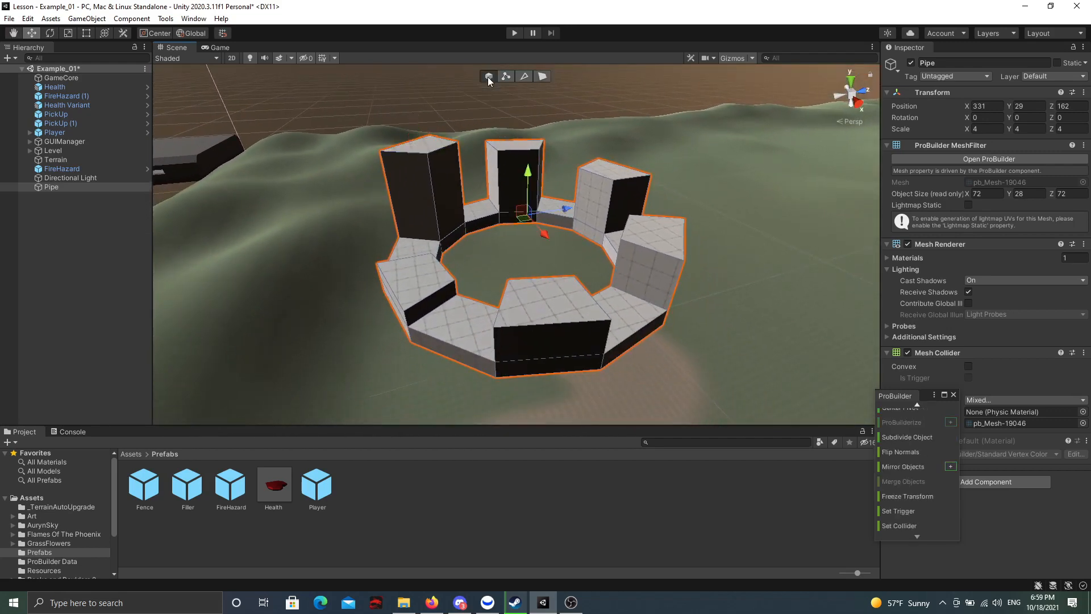
{"action": "scroll", "coordinate": [916, 455], "scroll_direction": "up", "scroll_amount": 5}
{"action": "left_click", "coordinate": [907, 459]}
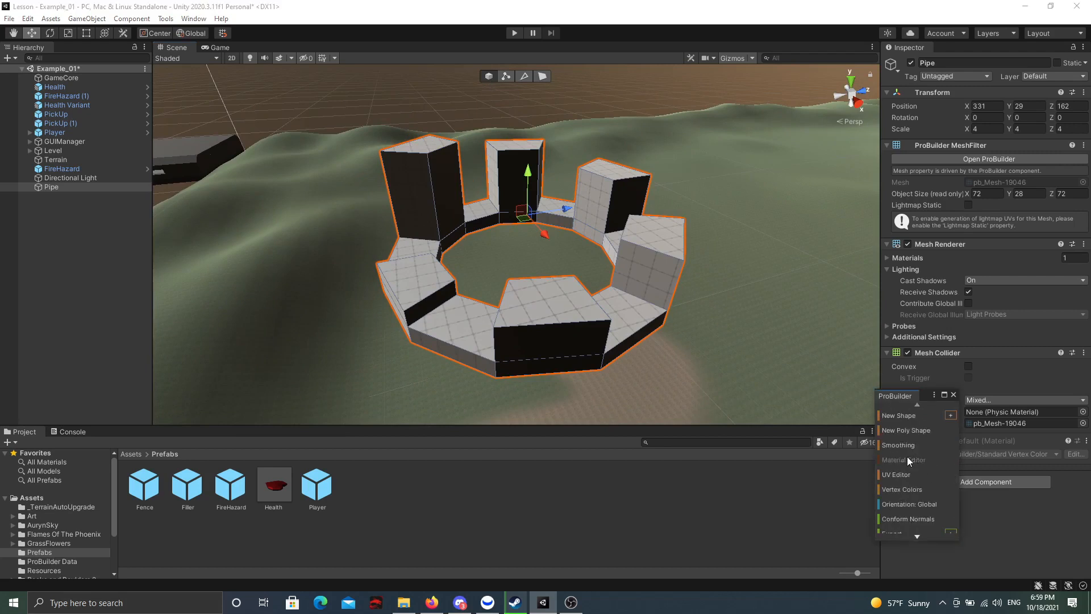
{"action": "left_click", "coordinate": [255, 226]}
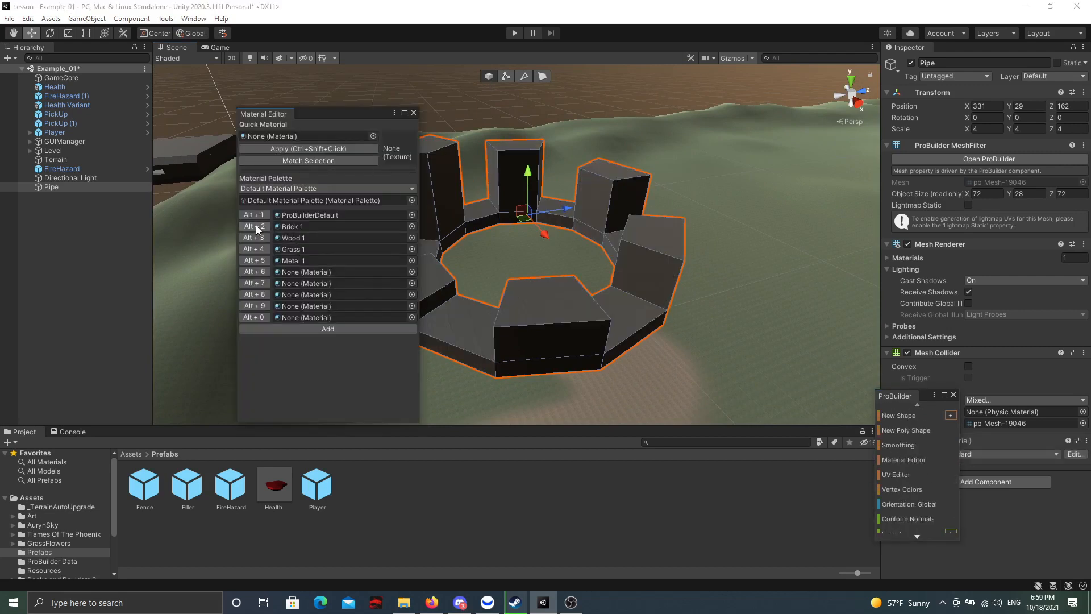
{"action": "left_click", "coordinate": [414, 113]}
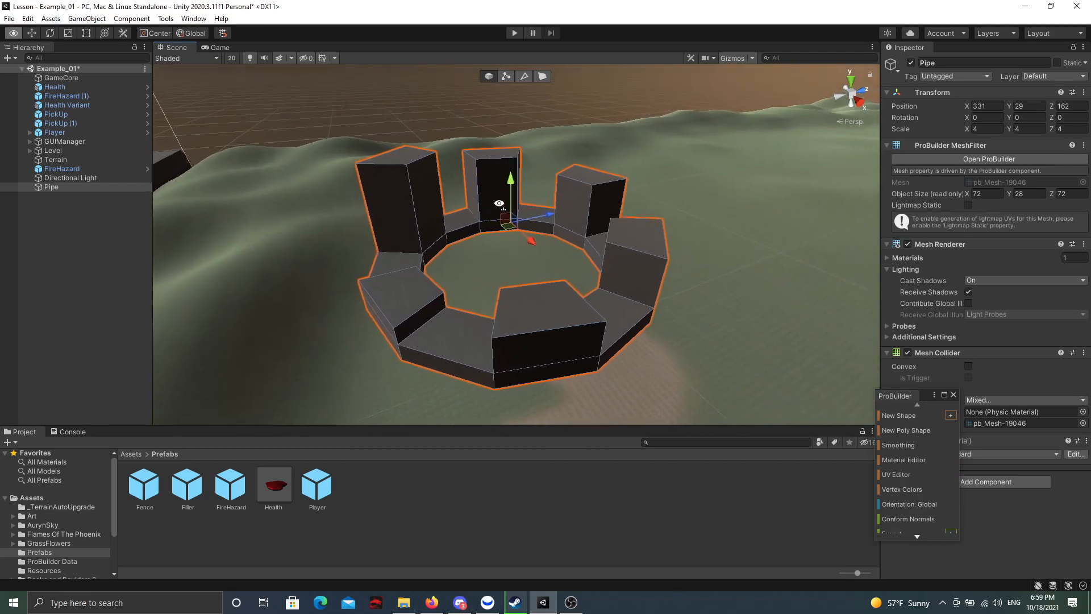
Step: Assign the pipe to the Ground layer and lower it to about Y 0.2 so it sits on the terrain
{"action": "left_click", "coordinate": [1035, 76]}
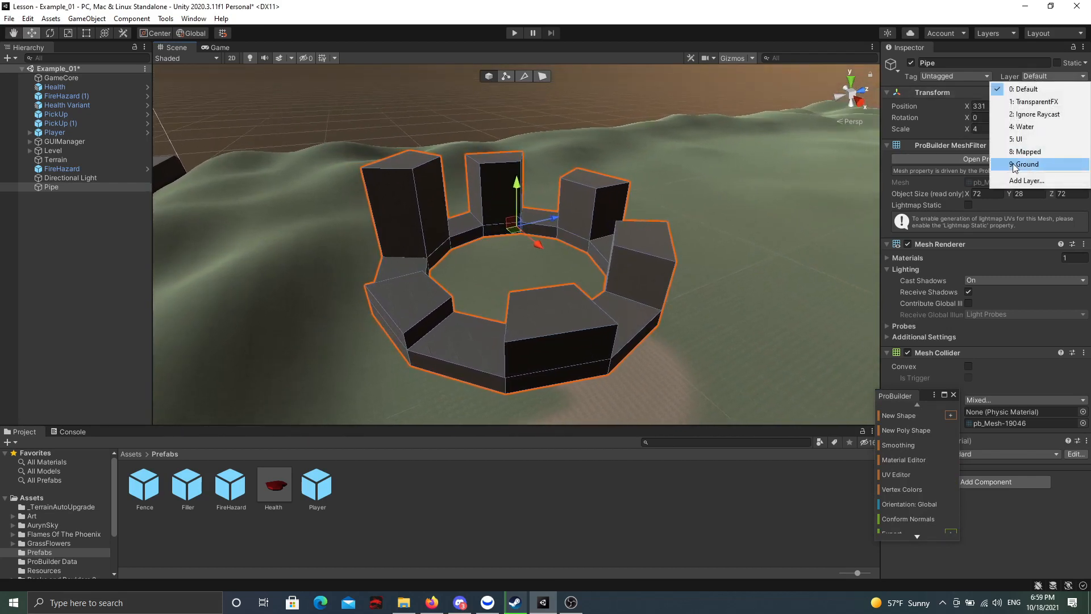
{"action": "left_click", "coordinate": [1022, 165]}
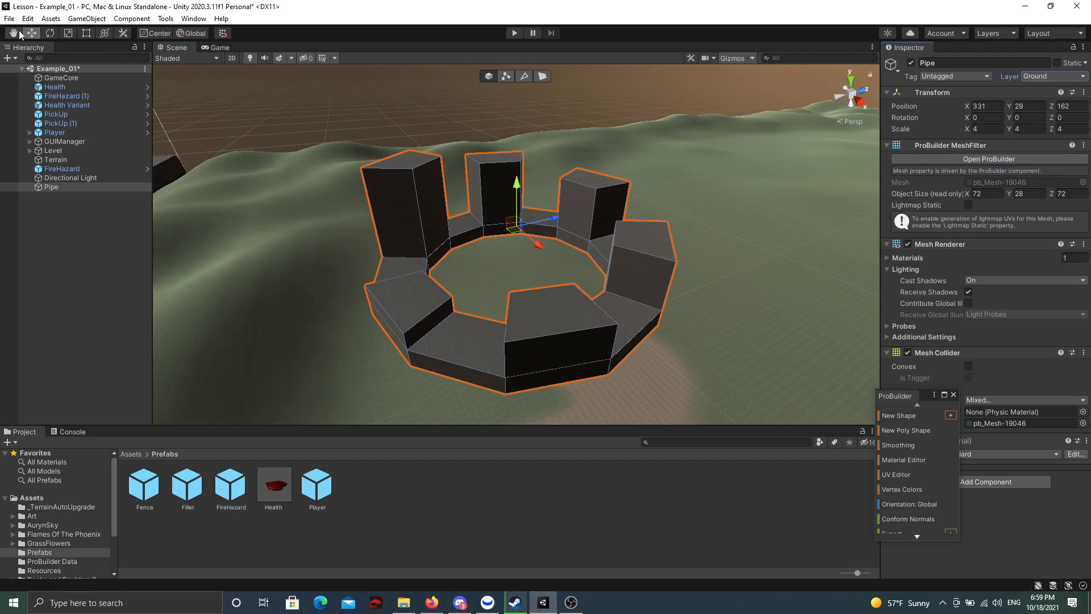
{"action": "left_click_drag", "start_coordinate": [518, 184], "coordinate": [536, 276]}
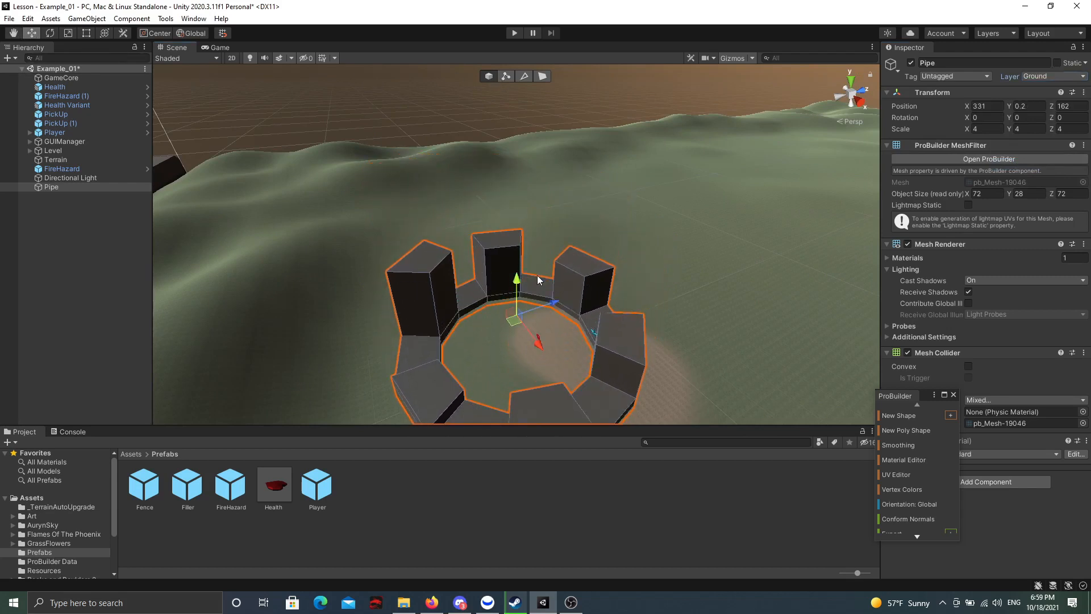
Step: Playtest the scene by jumping the player up the stepped pipe towers to the tallest one and back off, ending with play mode stopped
{"action": "left_click", "coordinate": [514, 34]}
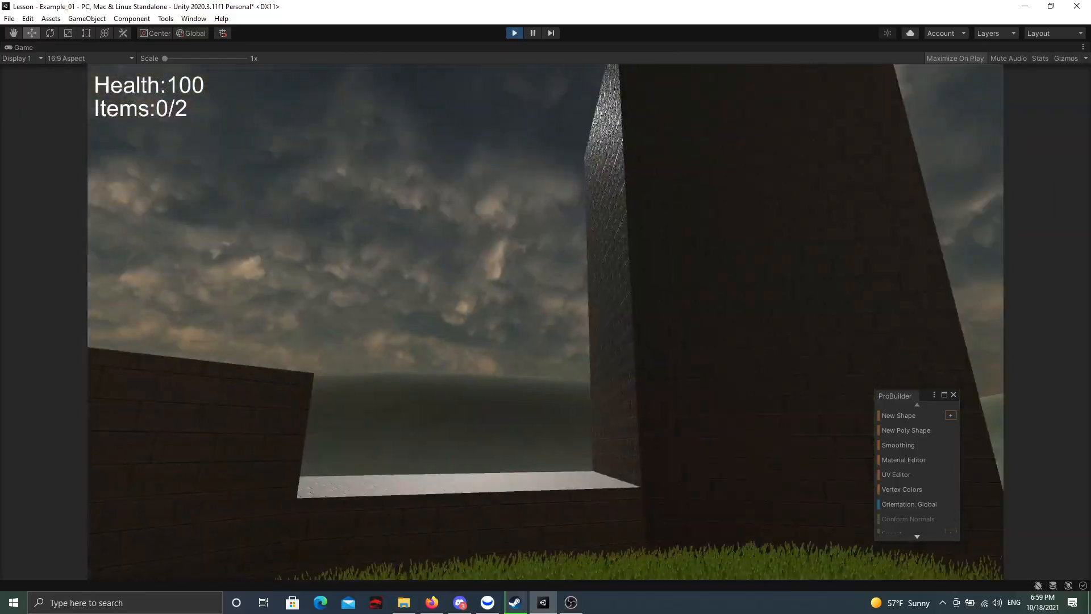
{"action": "key", "text": "w"}
{"action": "key", "text": "w"}
{"action": "key", "text": "space"}
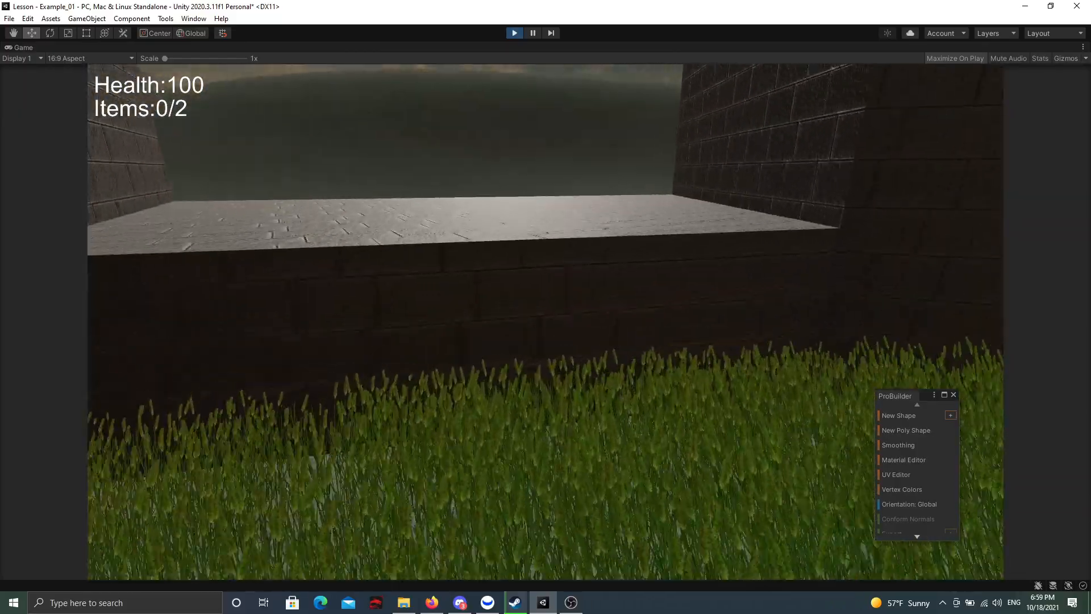
{"action": "key", "text": "space"}
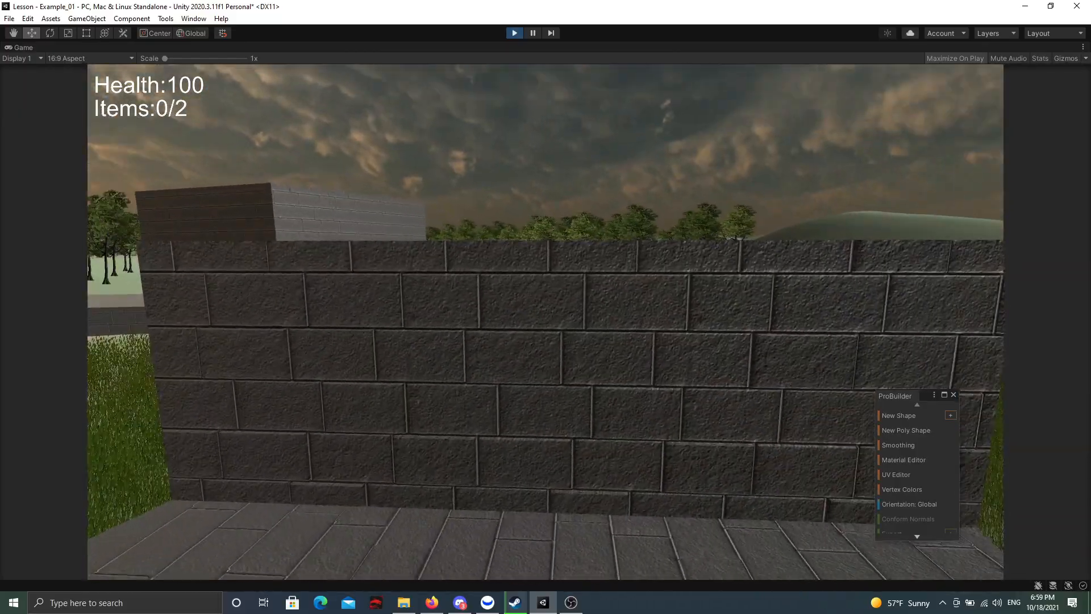
{"action": "key", "text": "space"}
{"action": "key", "text": "w"}
{"action": "key", "text": "w"}
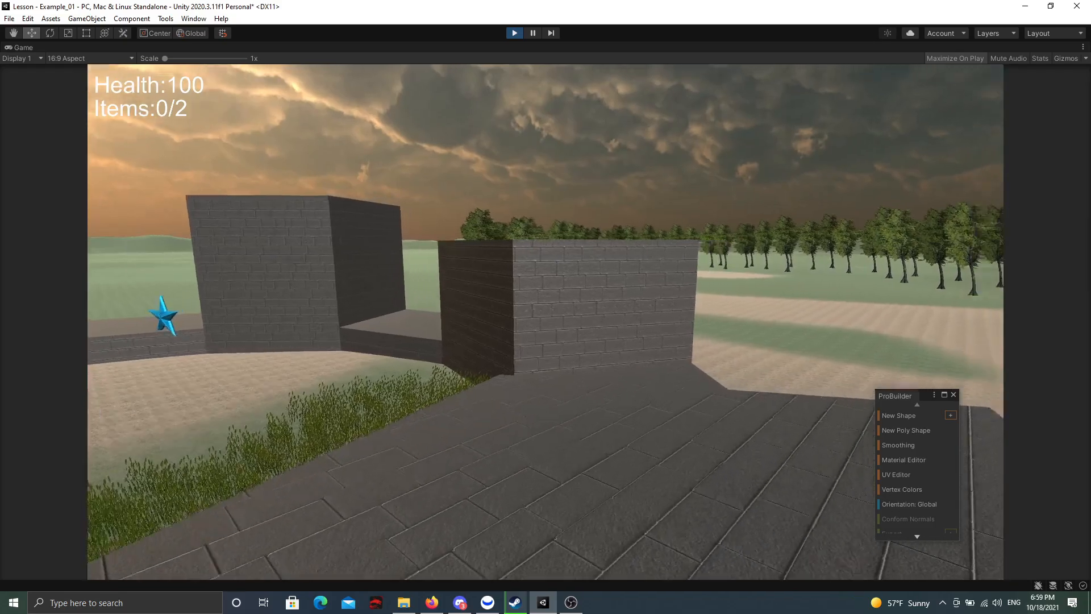
{"action": "key", "text": "space"}
{"action": "key", "text": "w"}
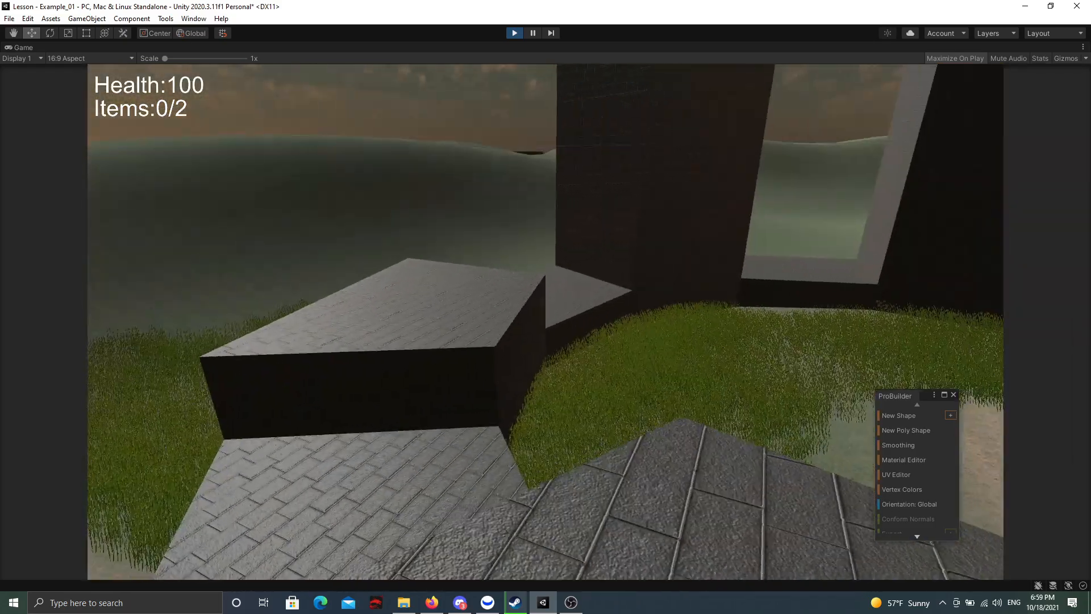
{"action": "key", "text": "w"}
{"action": "key", "text": "space"}
{"action": "key", "text": "w"}
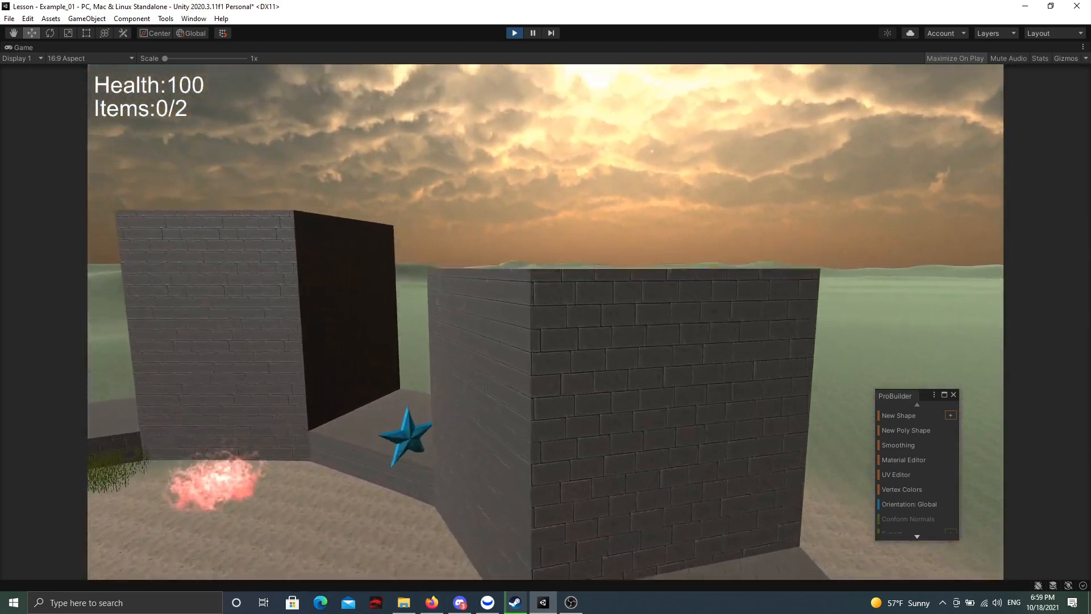
{"action": "key", "text": "w"}
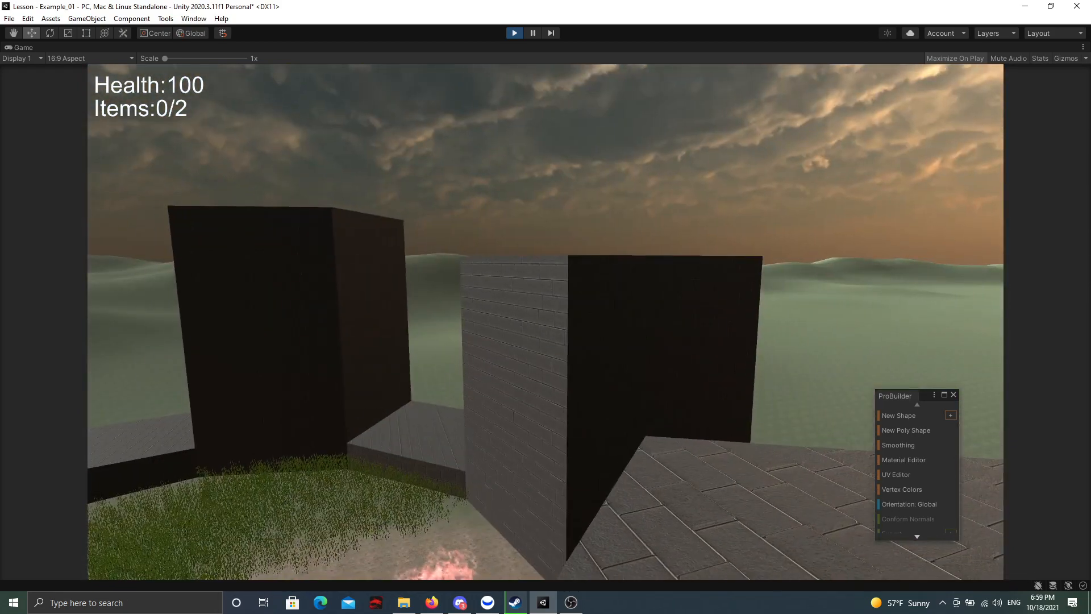
{"action": "key", "text": "d"}
{"action": "key", "text": "w"}
{"action": "key", "text": "space"}
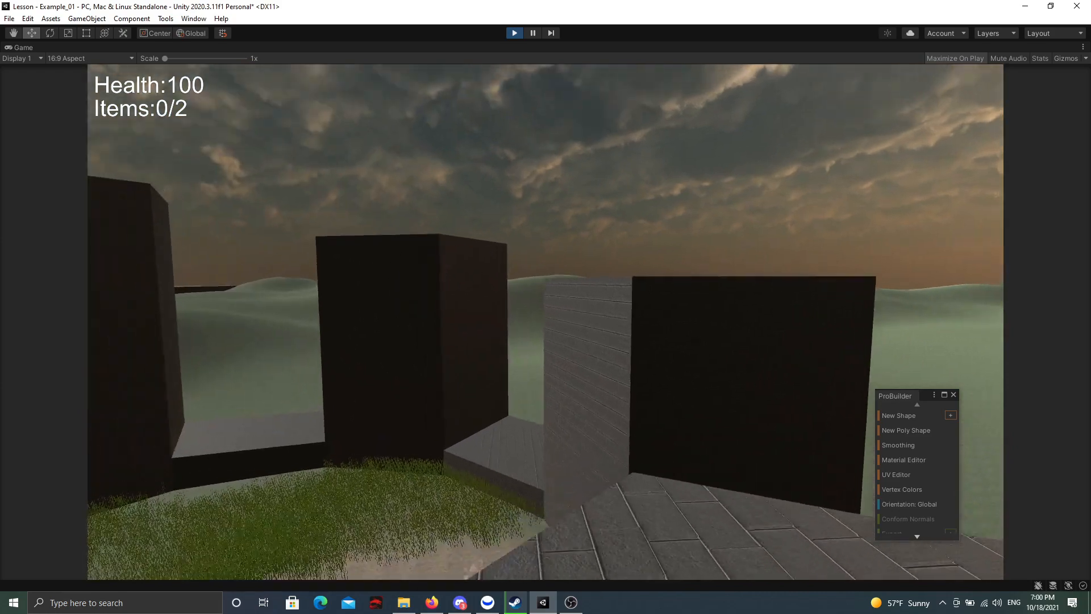
{"action": "key", "text": "w"}
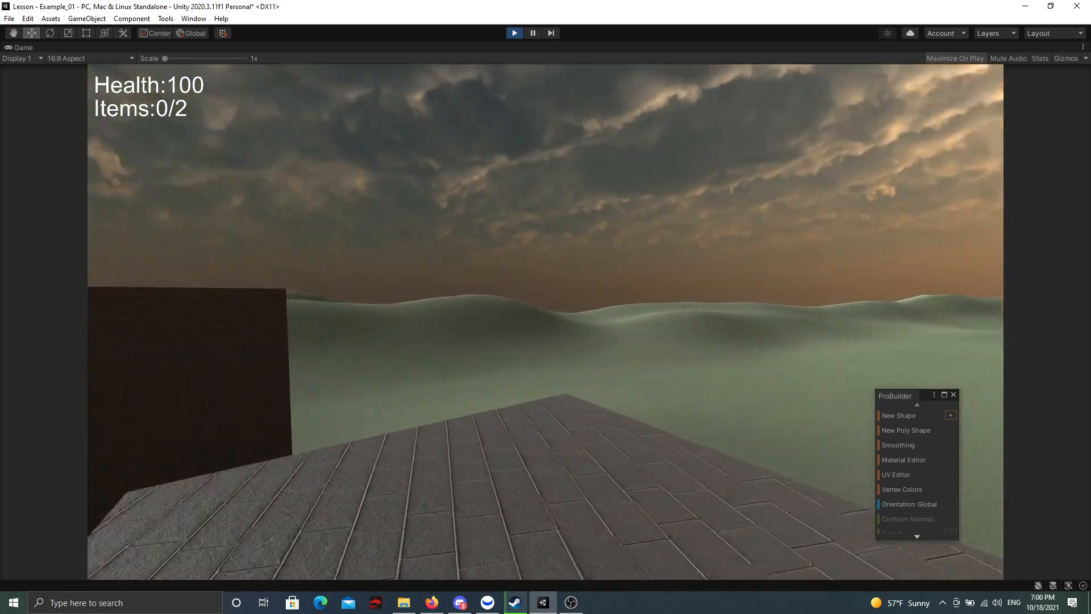
{"action": "key", "text": "w"}
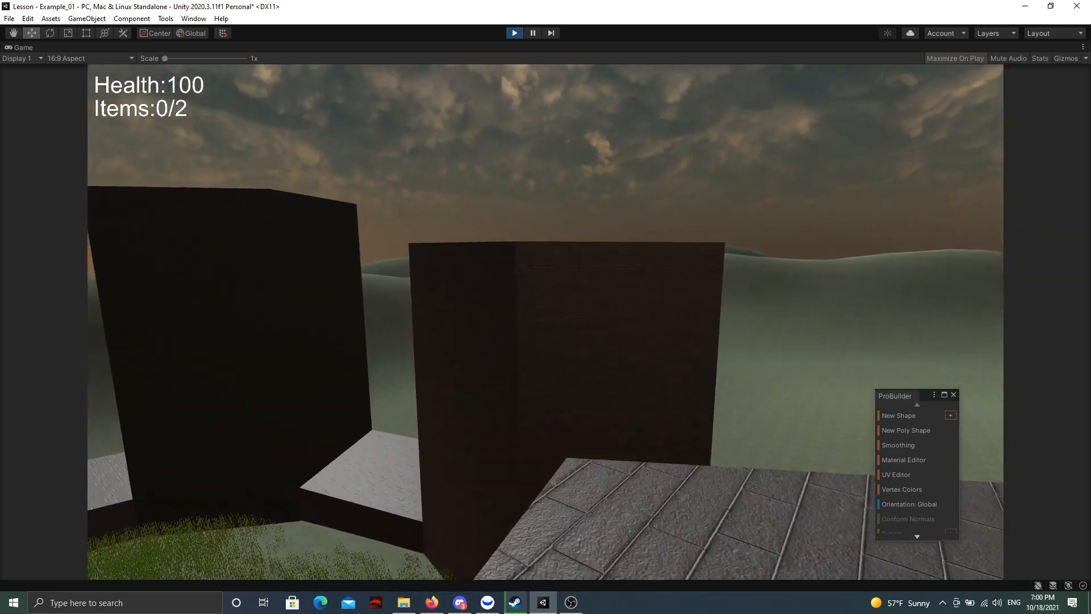
{"action": "key", "text": "space"}
{"action": "key", "text": "w"}
{"action": "key", "text": "space"}
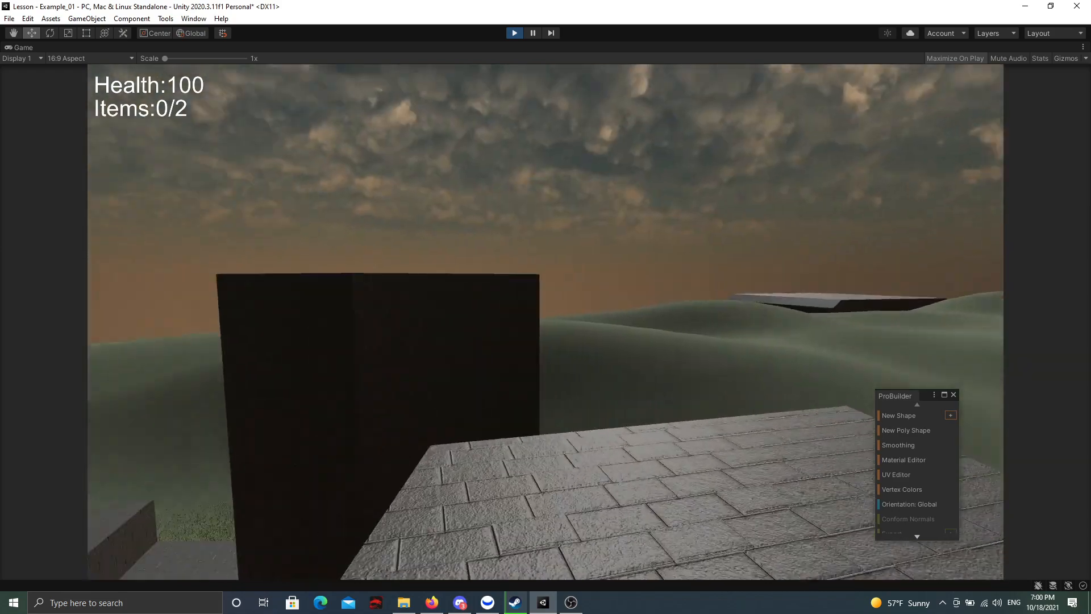
{"action": "key", "text": "w"}
{"action": "key", "text": "space"}
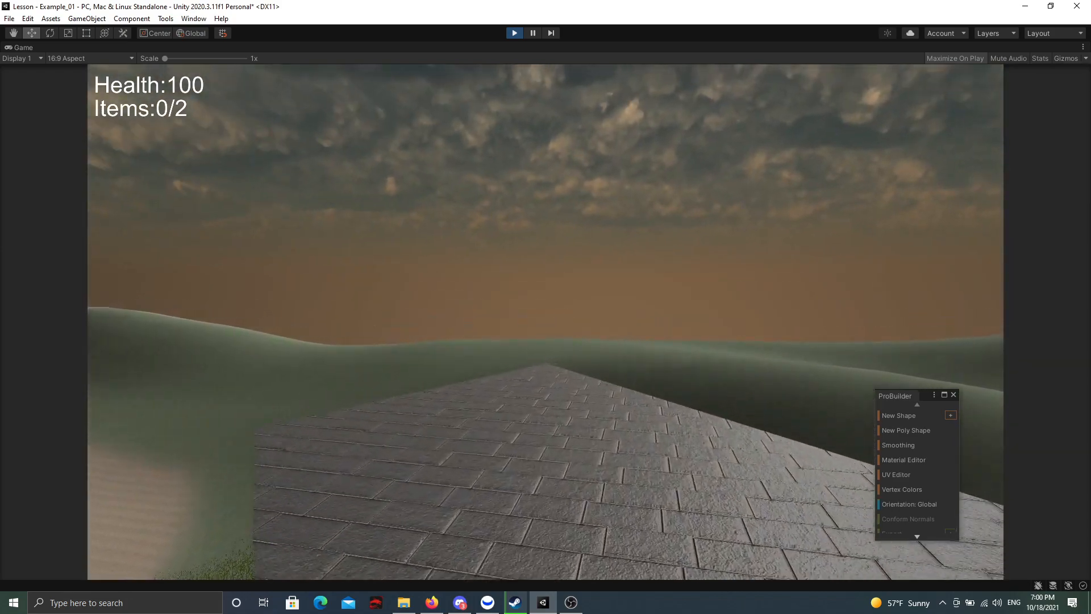
{"action": "key", "text": "w"}
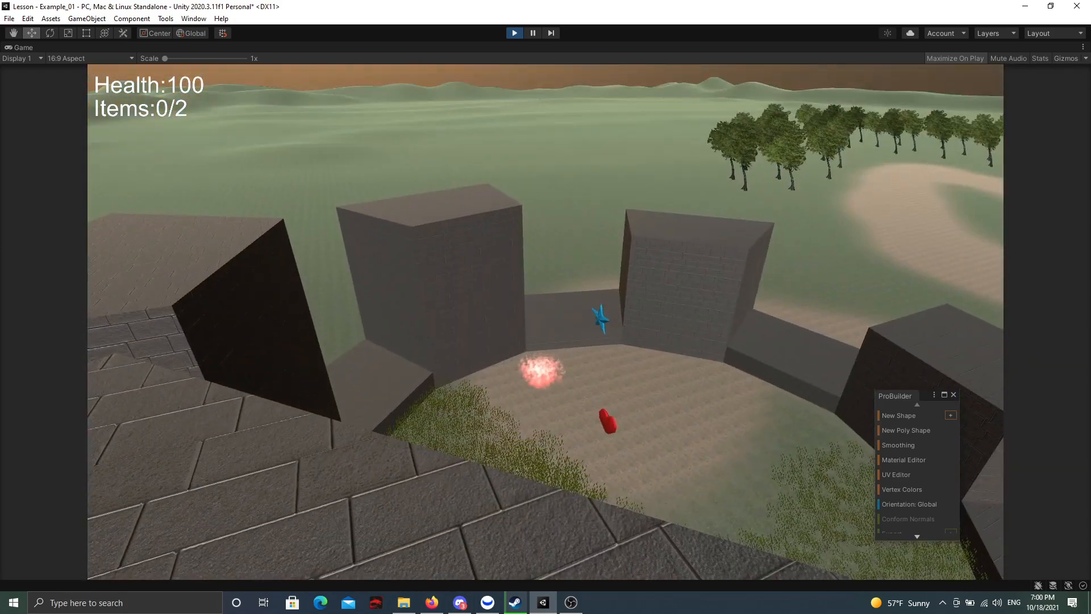
{"action": "key", "text": "w"}
{"action": "key", "text": "w"}
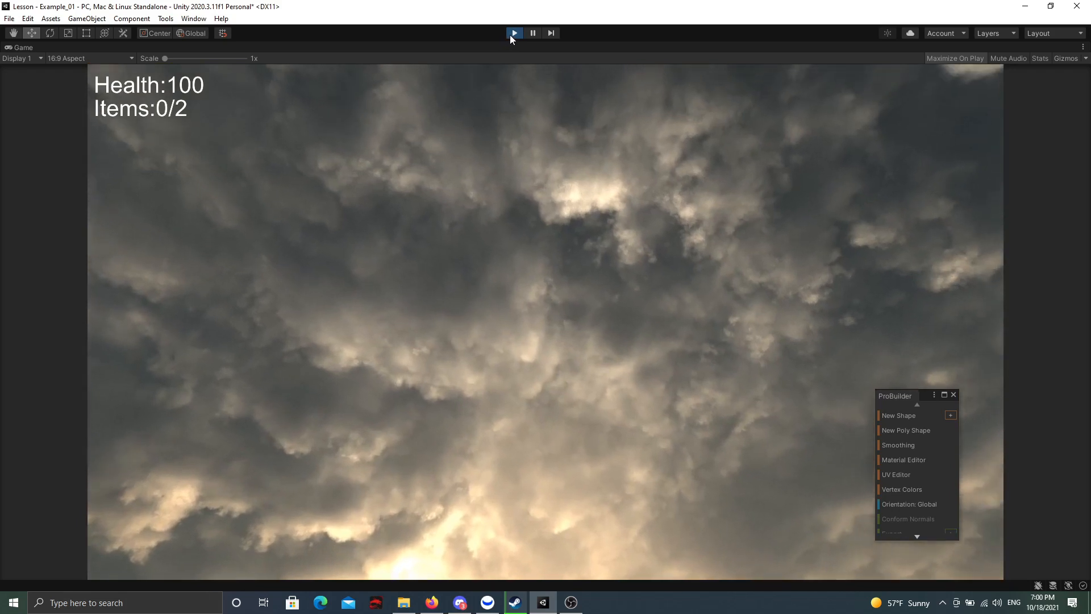
{"action": "left_click", "coordinate": [513, 33]}
Step: Build a new ProBuilder cube of size 1 × 1 × 1 beside the stepped pipe ring
{"action": "right_click_drag", "start_coordinate": [470, 310], "coordinate": [468, 334]}
{"action": "key", "text": "w"}
{"action": "left_click", "coordinate": [947, 415]}
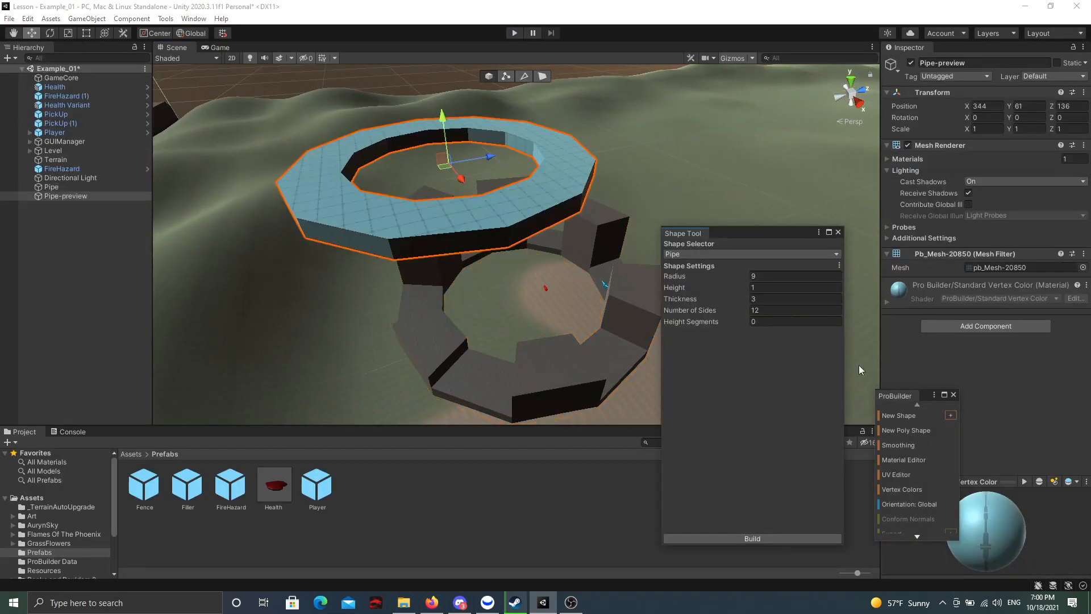
{"action": "left_click", "coordinate": [750, 254]}
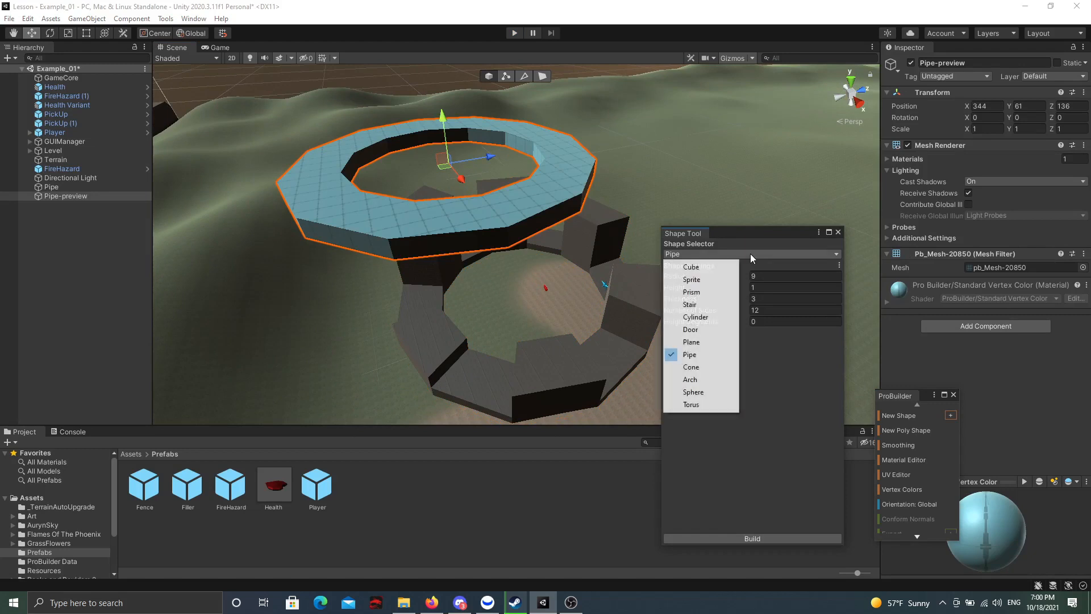
{"action": "left_click", "coordinate": [718, 269]}
{"action": "right_click_drag", "start_coordinate": [505, 283], "coordinate": [644, 264]}
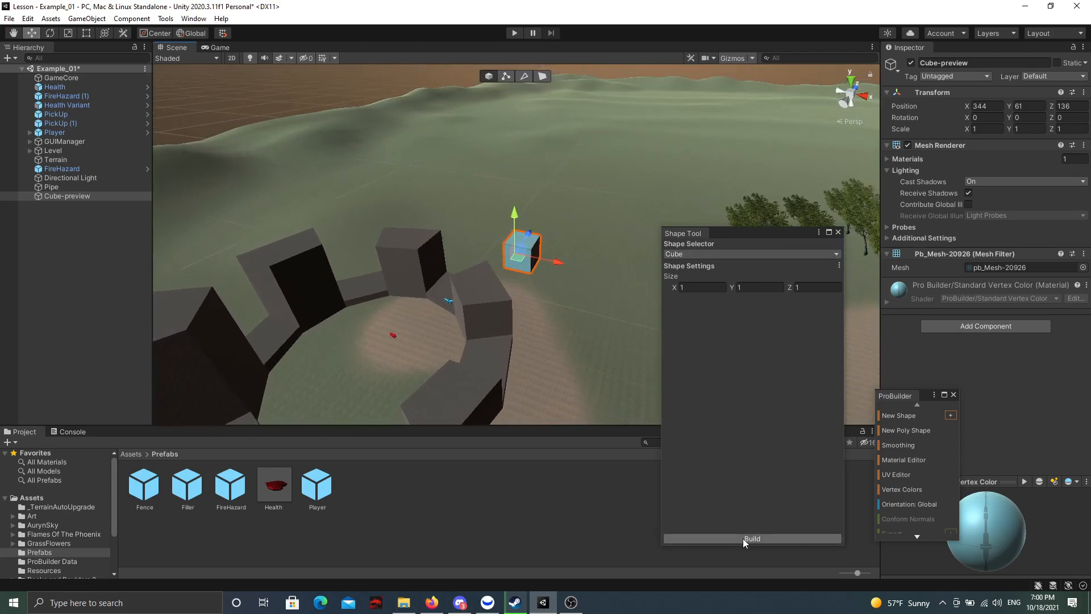
{"action": "left_click", "coordinate": [742, 537]}
{"action": "left_click", "coordinate": [837, 232]}
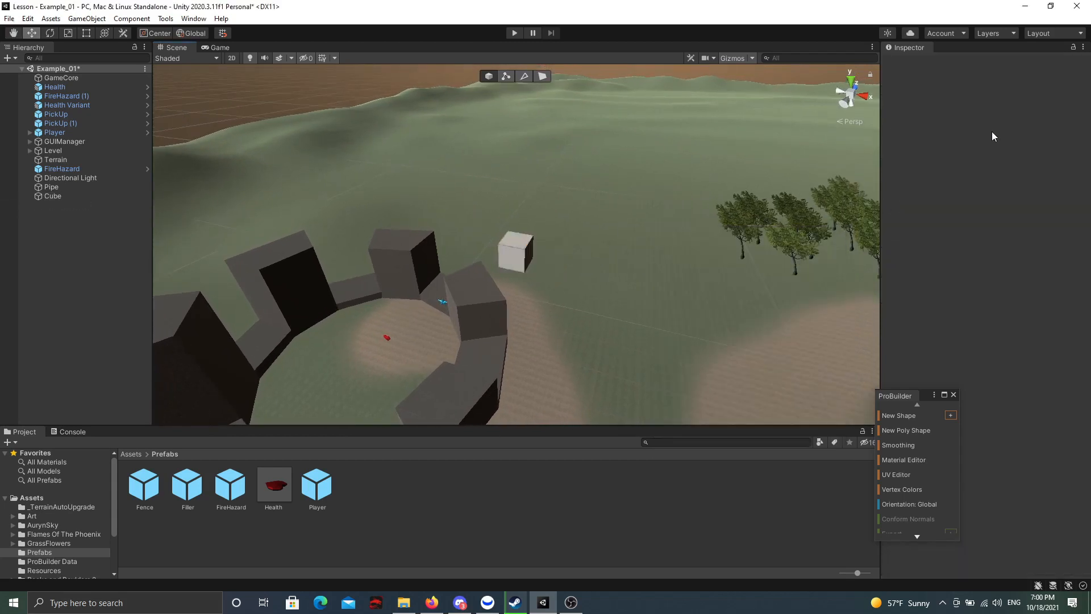
Step: Set the cube's scale to 4 on X, Y and Z
{"action": "left_click", "coordinate": [515, 254]}
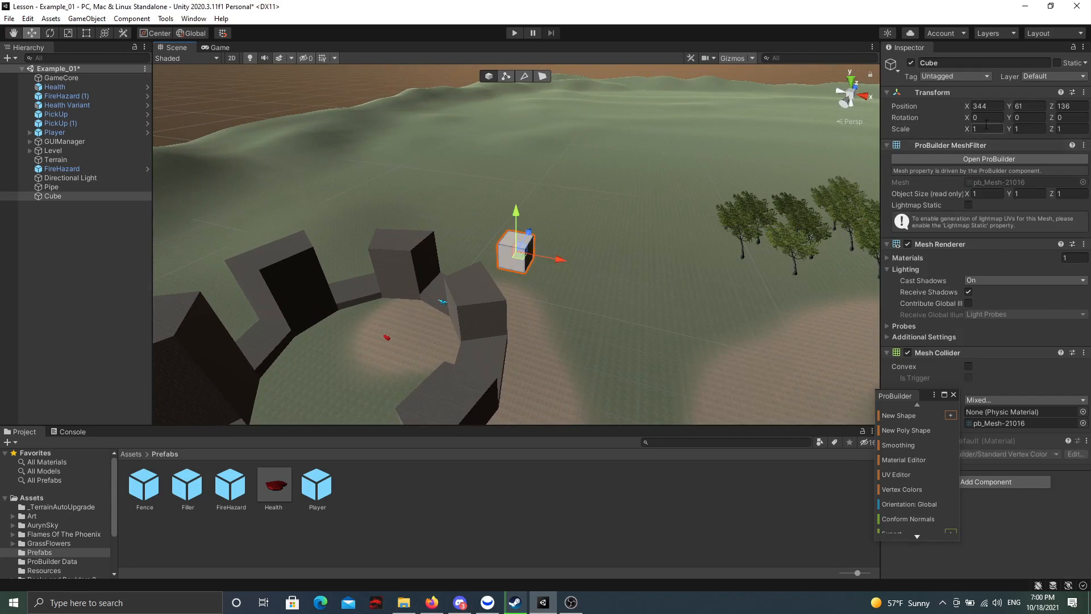
{"action": "type", "text": "4"}
{"action": "key", "text": "Tab"}
{"action": "type", "text": "4"}
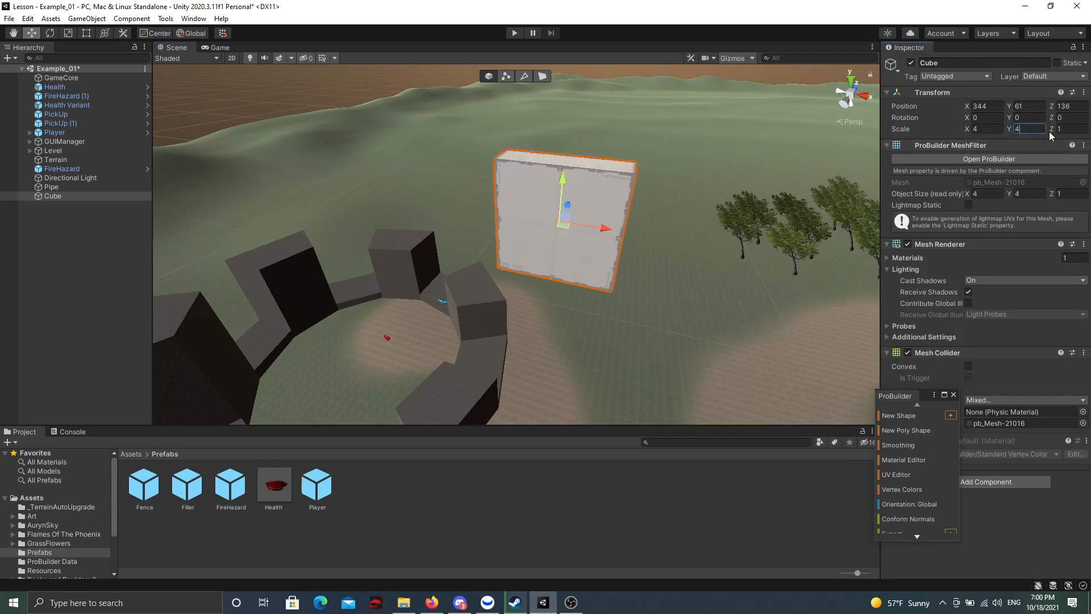
{"action": "type", "text": "4"}
Step: In face selection mode, extrude the cube's positive X side face outward to an object length of 8
{"action": "key", "text": "d"}
{"action": "right_click_drag", "start_coordinate": [658, 191], "coordinate": [691, 172]}
{"action": "left_click", "coordinate": [539, 81]}
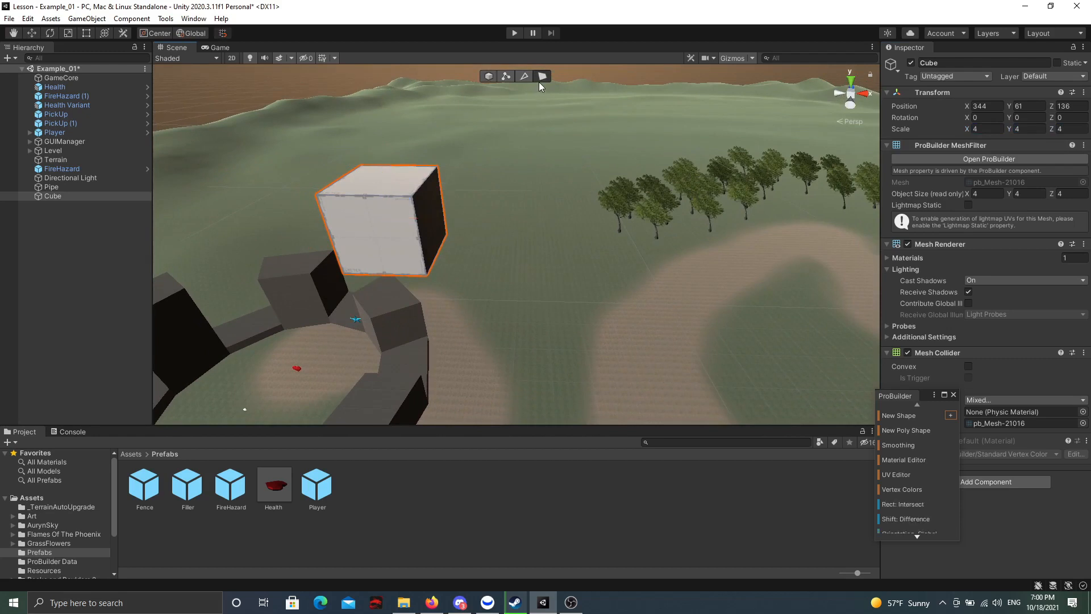
{"action": "left_click", "coordinate": [431, 202]}
{"action": "scroll", "coordinate": [905, 504], "scroll_direction": "down", "scroll_amount": 8}
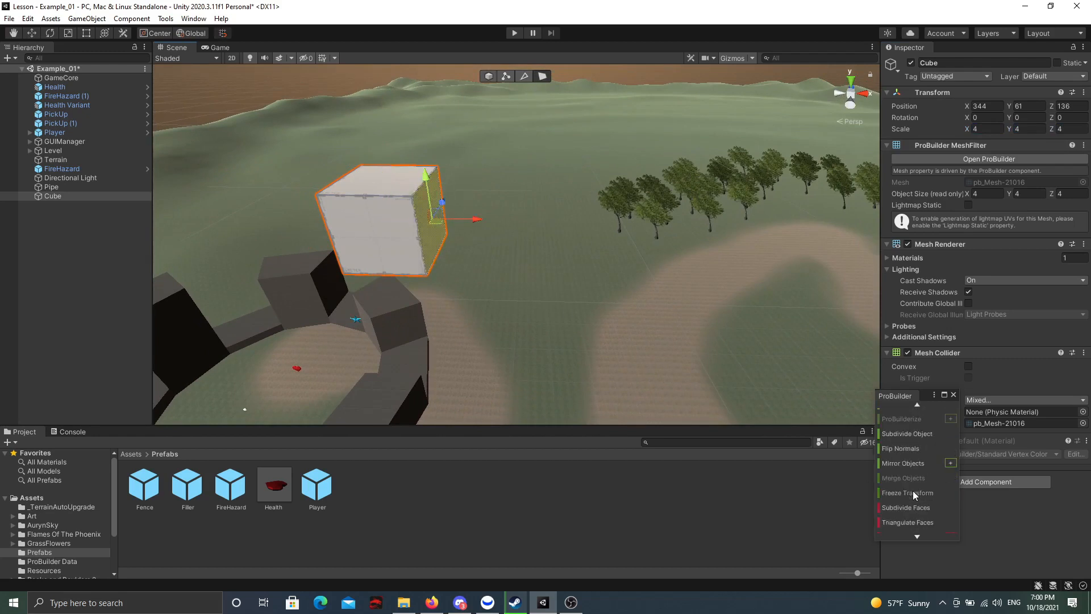
{"action": "scroll", "coordinate": [908, 469], "scroll_direction": "down", "scroll_amount": 2}
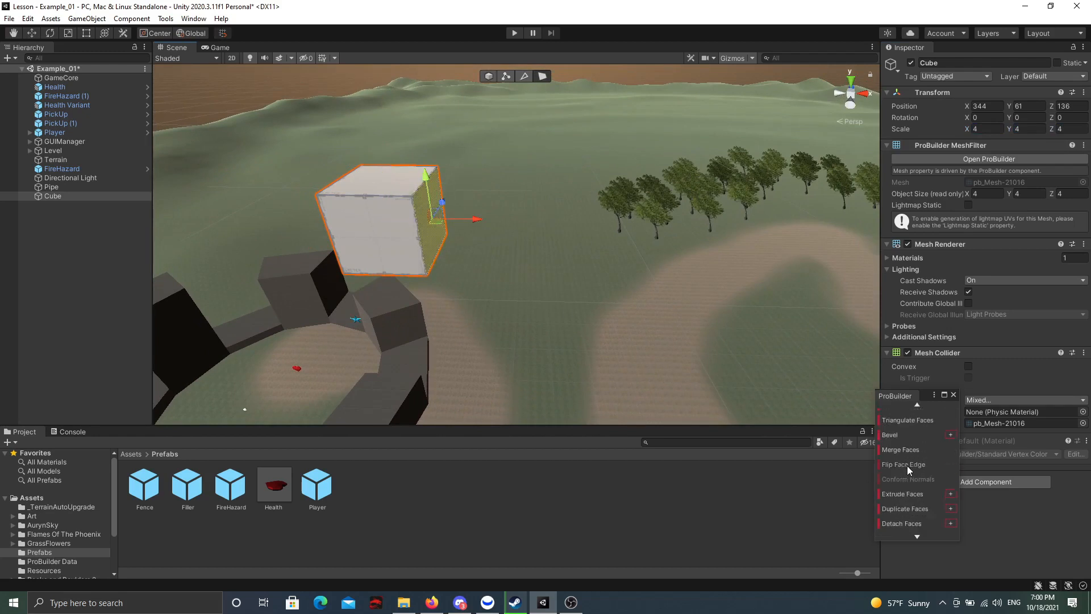
{"action": "left_click", "coordinate": [903, 493]}
Step: Raise and extend the end face into an upward slope, giving an object size of 12 × 8 × 4
{"action": "key", "text": "f"}
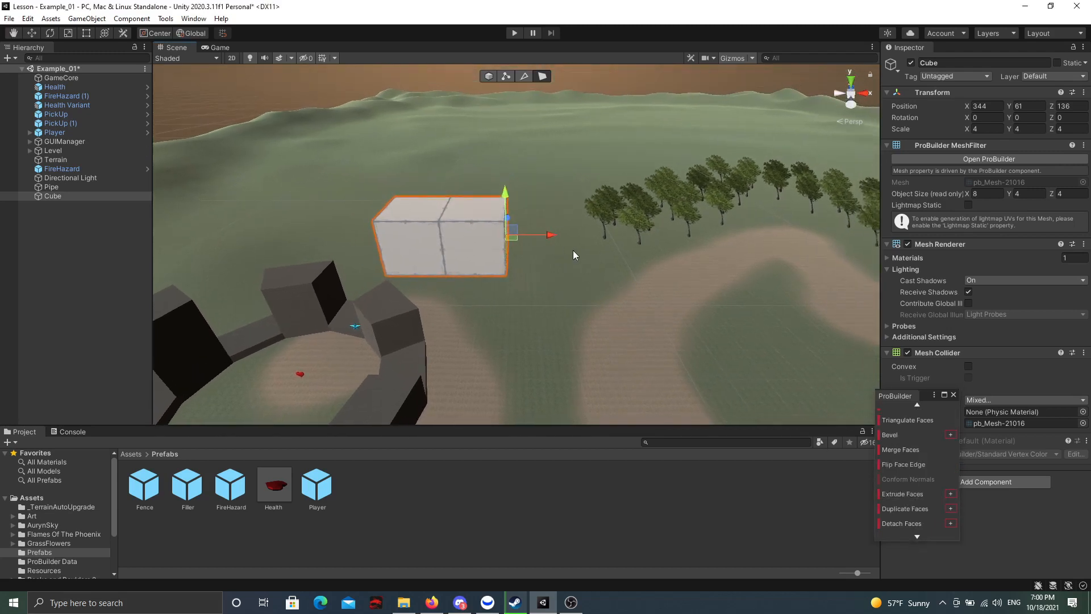
{"action": "left_click_drag", "start_coordinate": [503, 183], "coordinate": [593, 185]}
{"action": "middle_click_drag", "start_coordinate": [611, 179], "coordinate": [505, 169]}
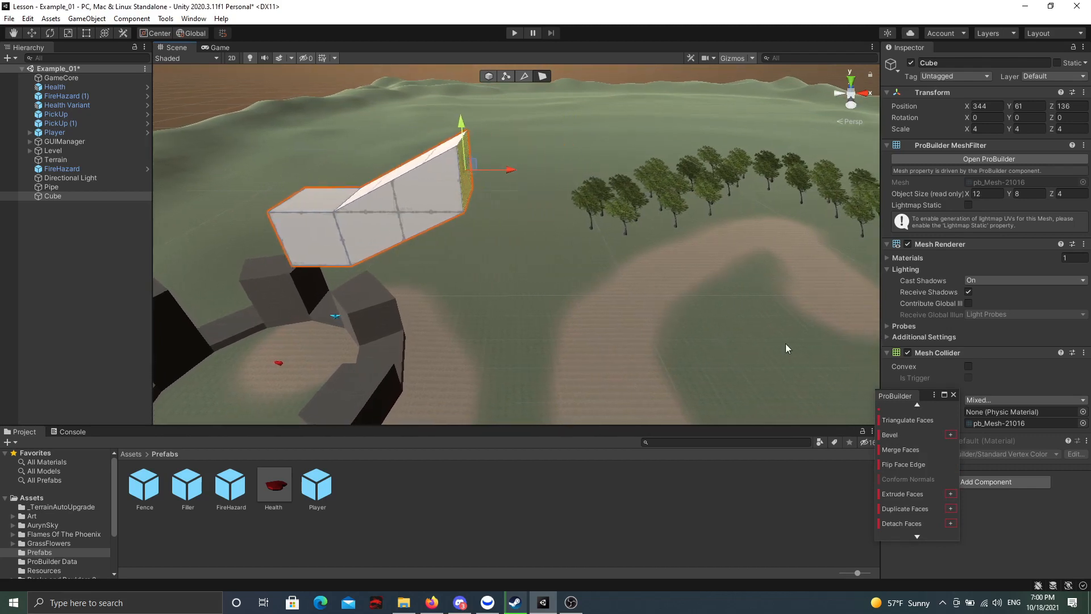
Step: Extrude the raised end face horizontally along X in 4-unit segments until the object is 28 long
{"action": "left_click", "coordinate": [918, 494]}
{"action": "left_click_drag", "start_coordinate": [574, 169], "coordinate": [776, 182]}
{"action": "key", "text": "s"}
{"action": "right_click_drag", "start_coordinate": [568, 197], "coordinate": [542, 195]}
{"action": "key", "text": "d"}
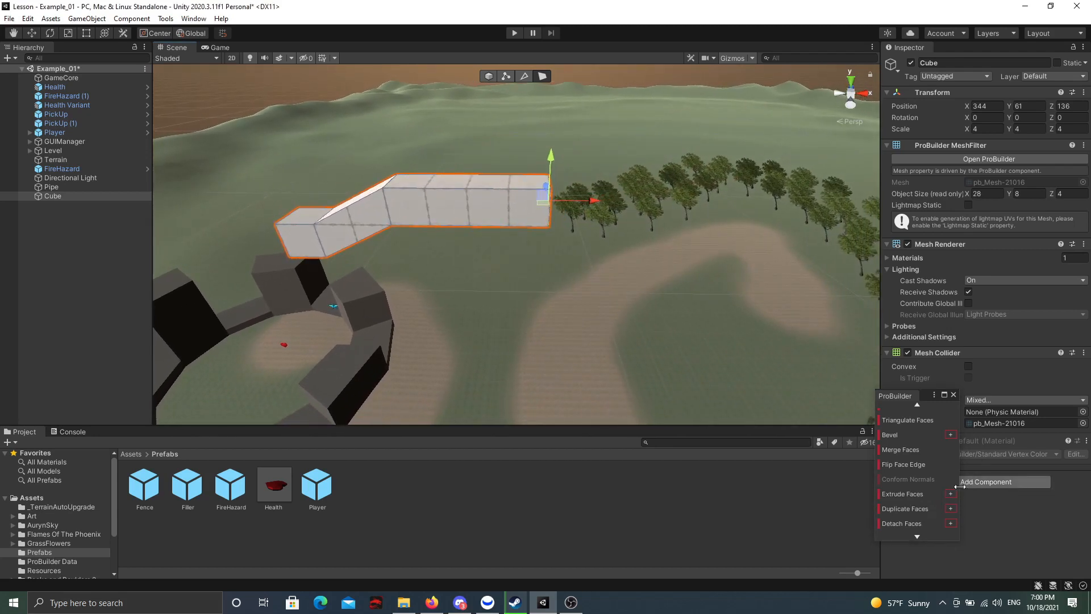
Step: Extend the bridge to a length of 36 and lower its end face to the starting end's level as a downward slope
{"action": "left_click_drag", "start_coordinate": [597, 200], "coordinate": [651, 201]}
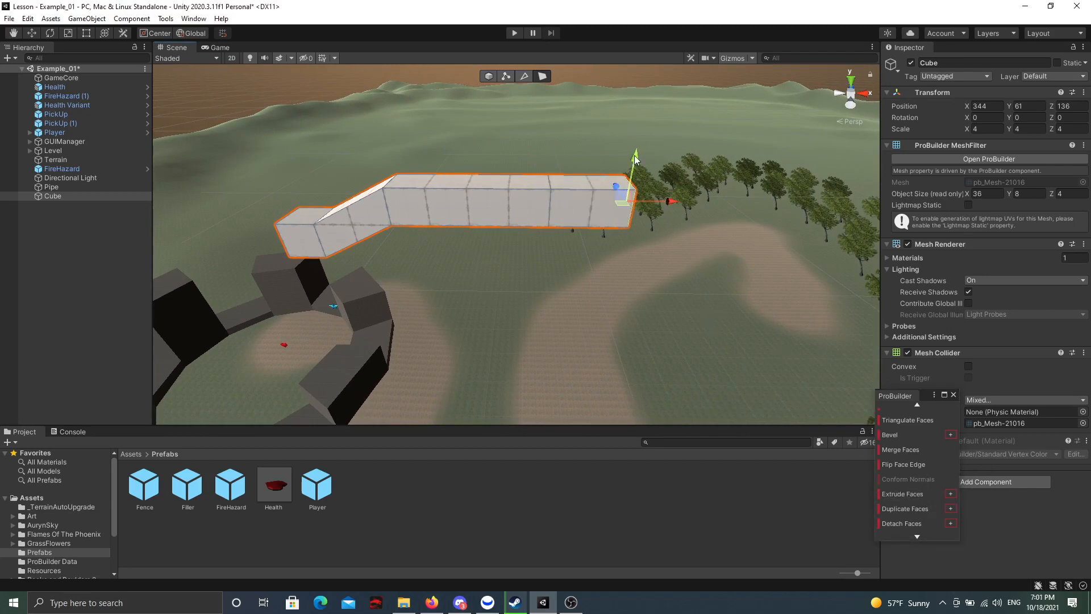
{"action": "left_click_drag", "start_coordinate": [634, 155], "coordinate": [637, 177]}
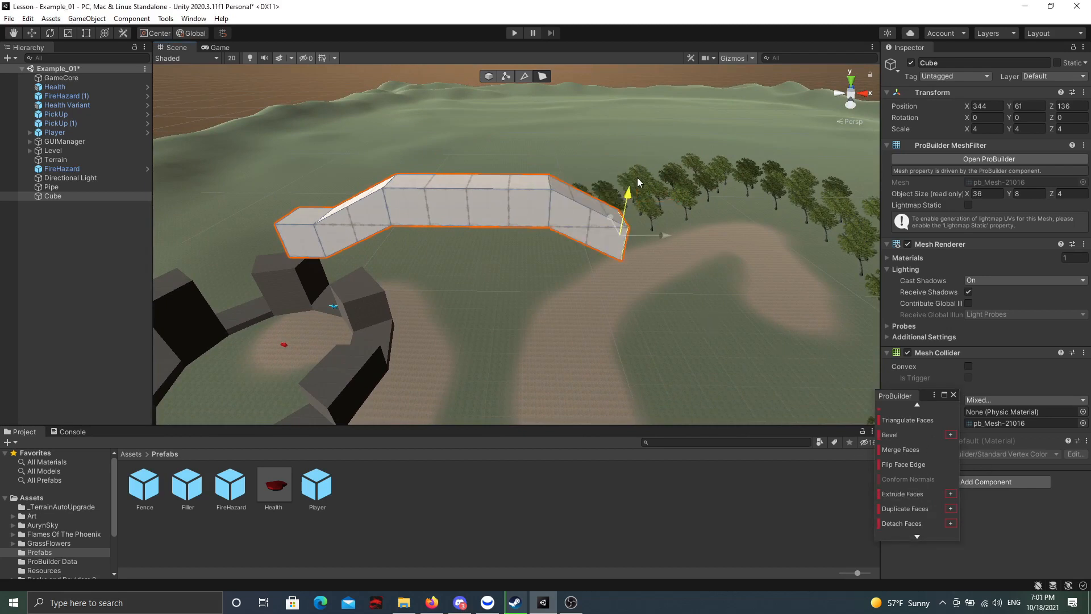
Step: Extrude the lowered end face into a flat landing segment, bringing the bridge to a length of 40
{"action": "left_click", "coordinate": [888, 491]}
{"action": "left_click_drag", "start_coordinate": [478, 266], "coordinate": [359, 239], "text": "alt"}
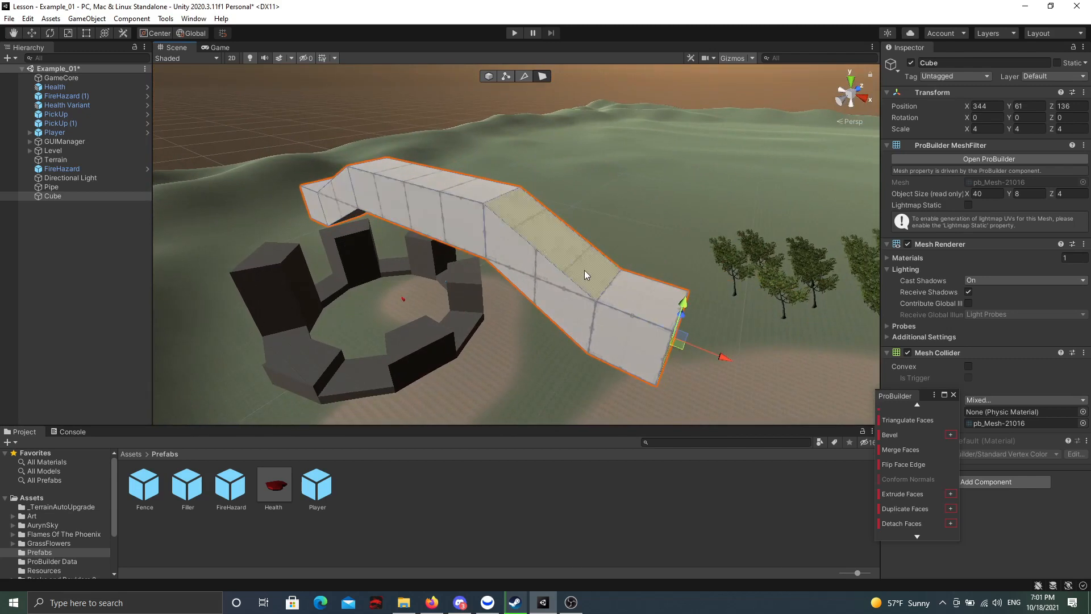
{"action": "left_click_drag", "start_coordinate": [468, 212], "coordinate": [436, 219], "text": "alt"}
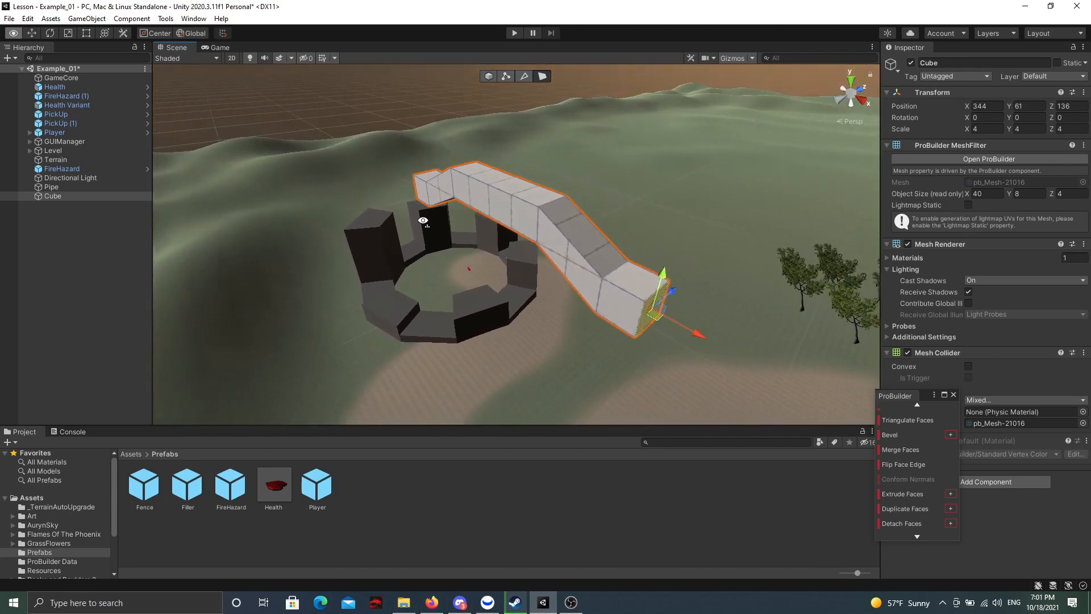